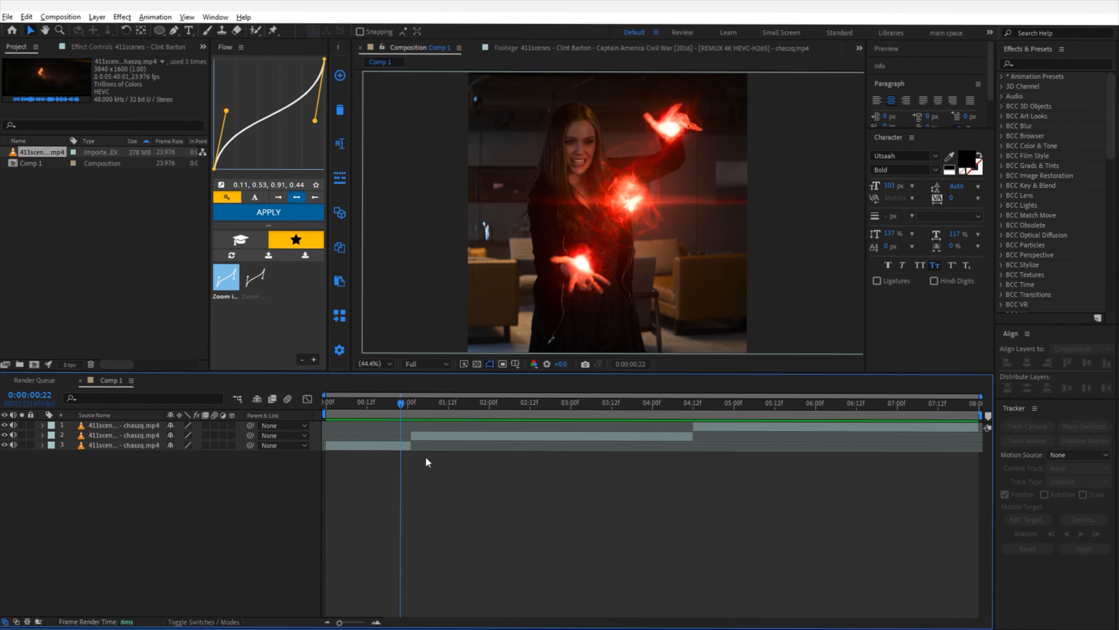
Review the clips along the Comp 1 timeline and check the composition's frame rate in its settings.
left_click_drag(400, 405, 320, 488)
left_click_drag(328, 407, 812, 429)
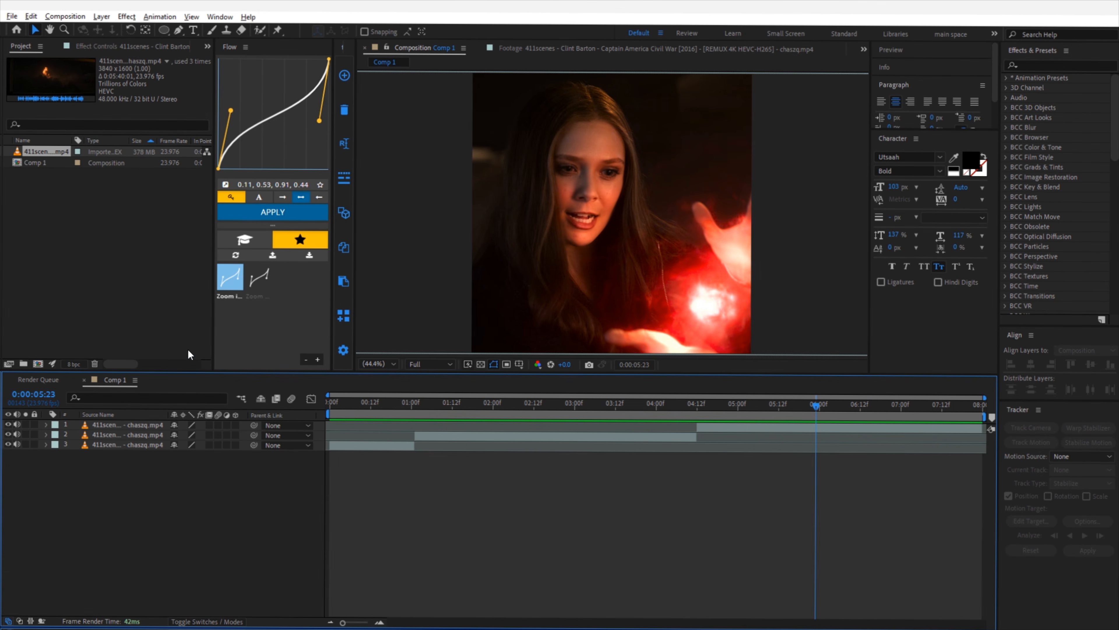
right_click(115, 380)
left_click(178, 170)
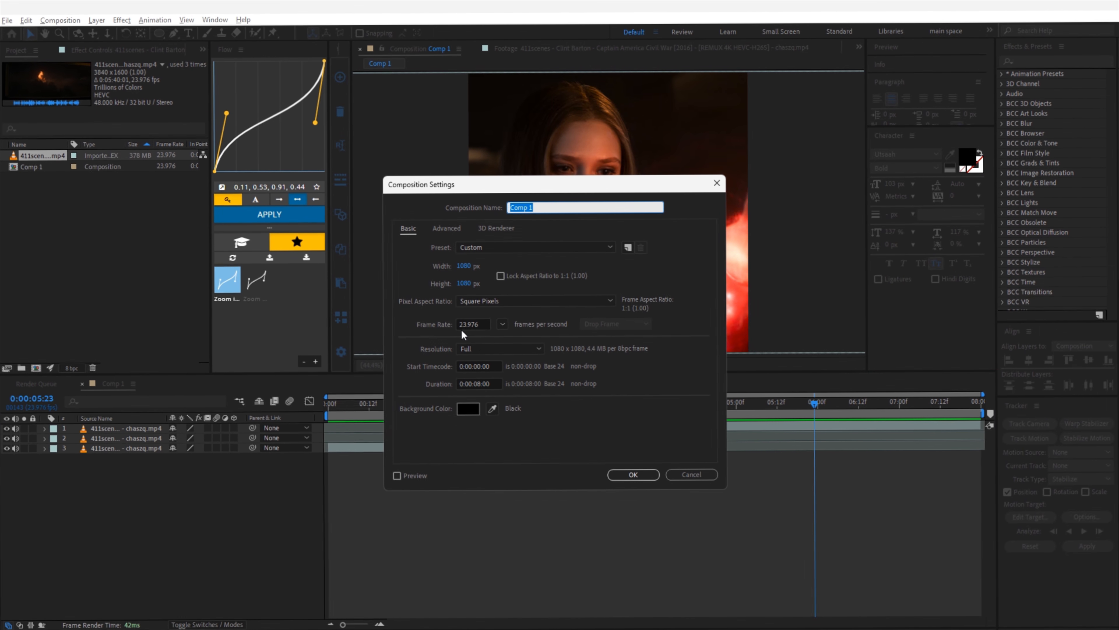
left_click(621, 475)
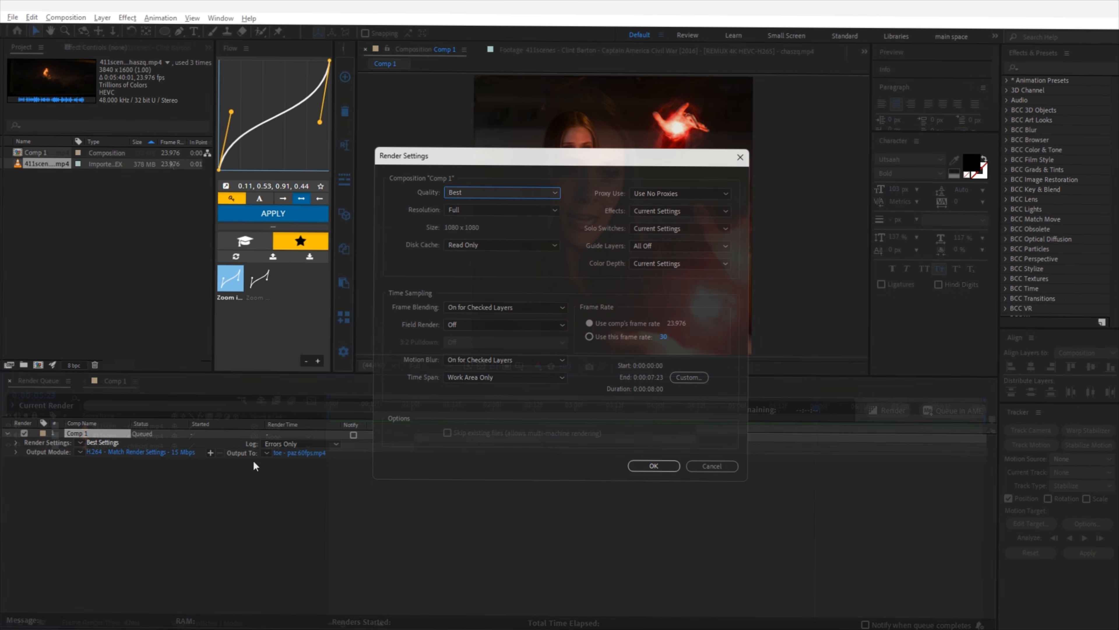
Set the queued Comp 1 render to a custom frame rate of 60 fps and render it.
left_click(661, 340)
type("60")
key("Return")
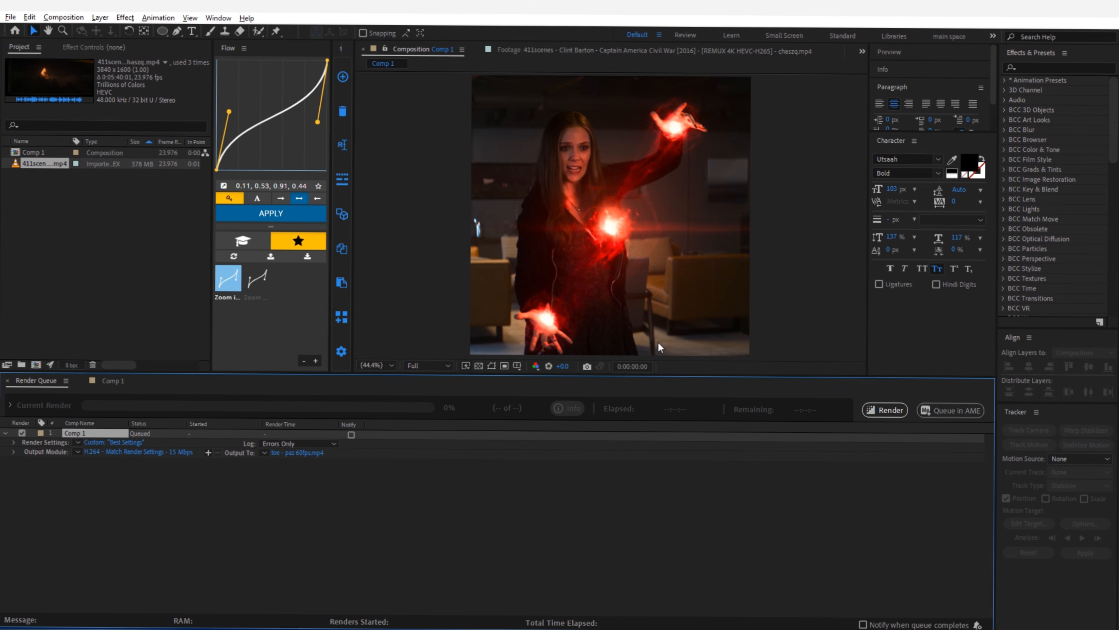
left_click(896, 416)
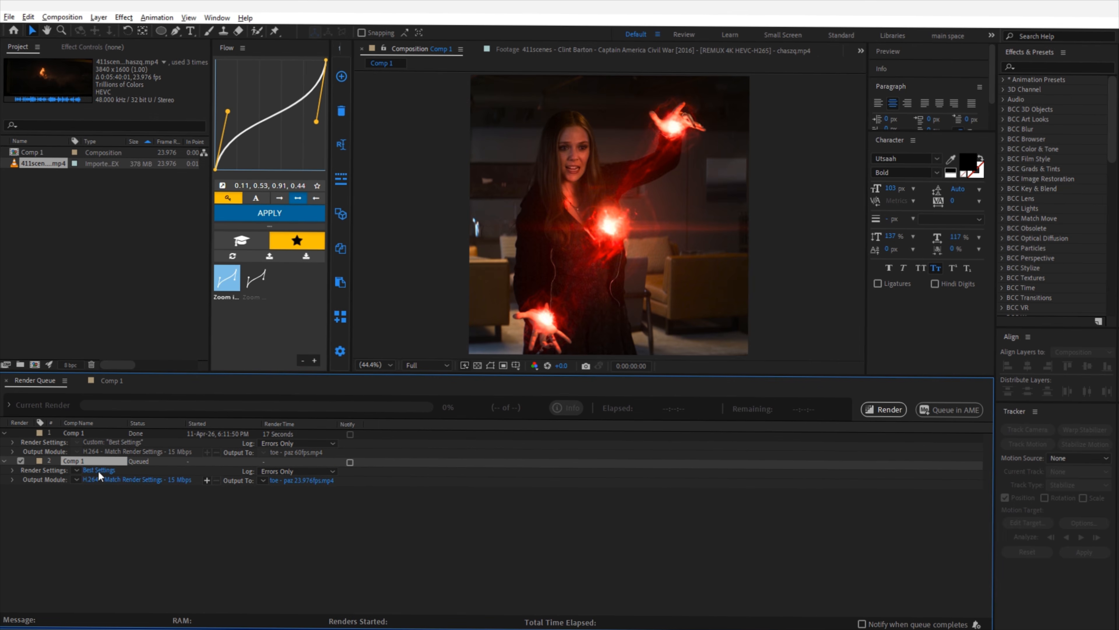
Render the second queued Comp 1 item with Best Settings, keeping the composition's own 23.976 fps frame rate.
left_click(98, 470)
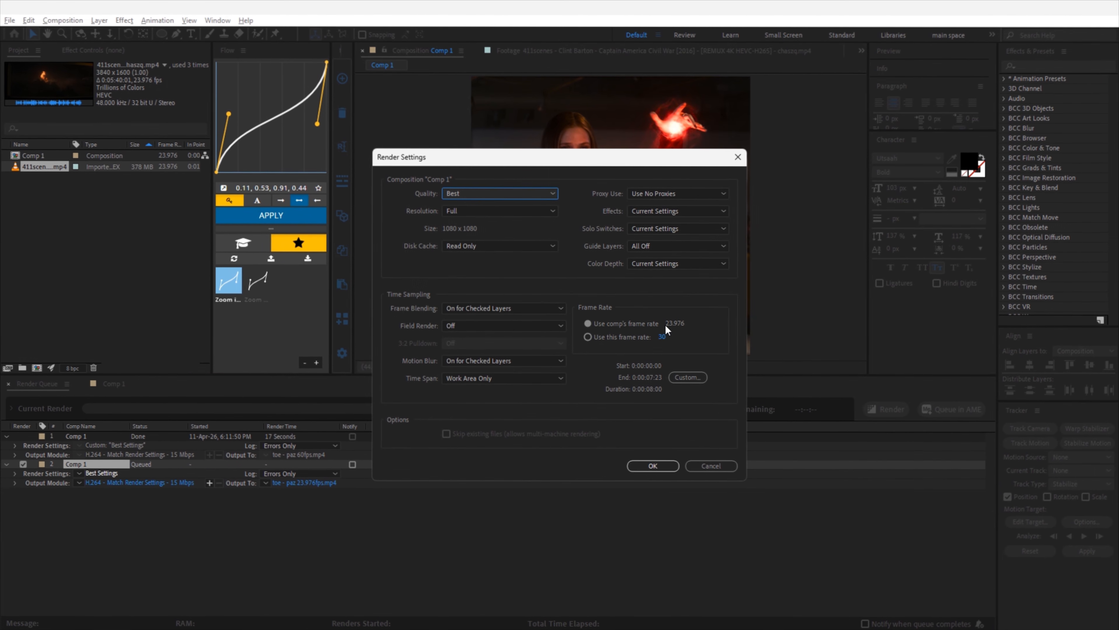
left_click(653, 465)
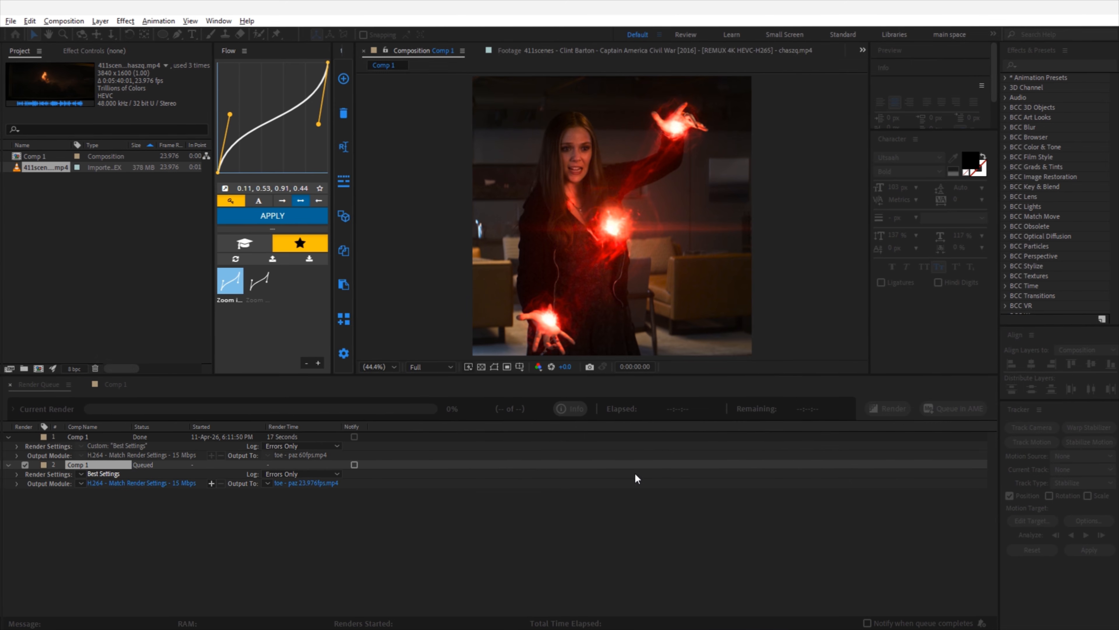
left_click(876, 412)
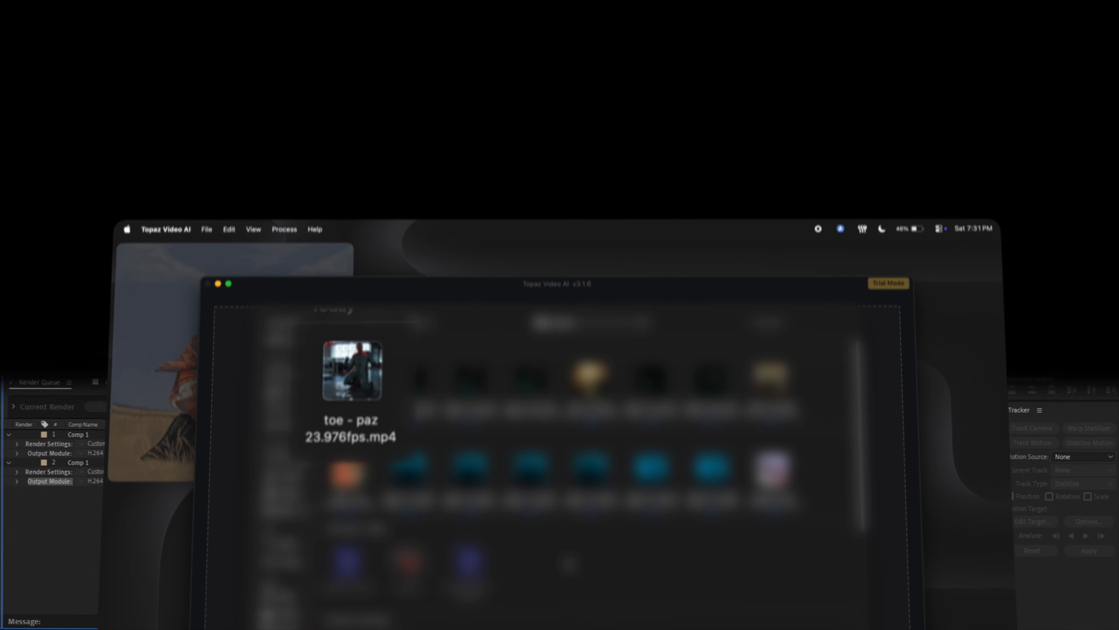
Load toe - paz 23.976fps.mp4 into Topaz Video AI and set the output frame rate to 60 FPS.
left_click_drag(334, 408, 335, 255)
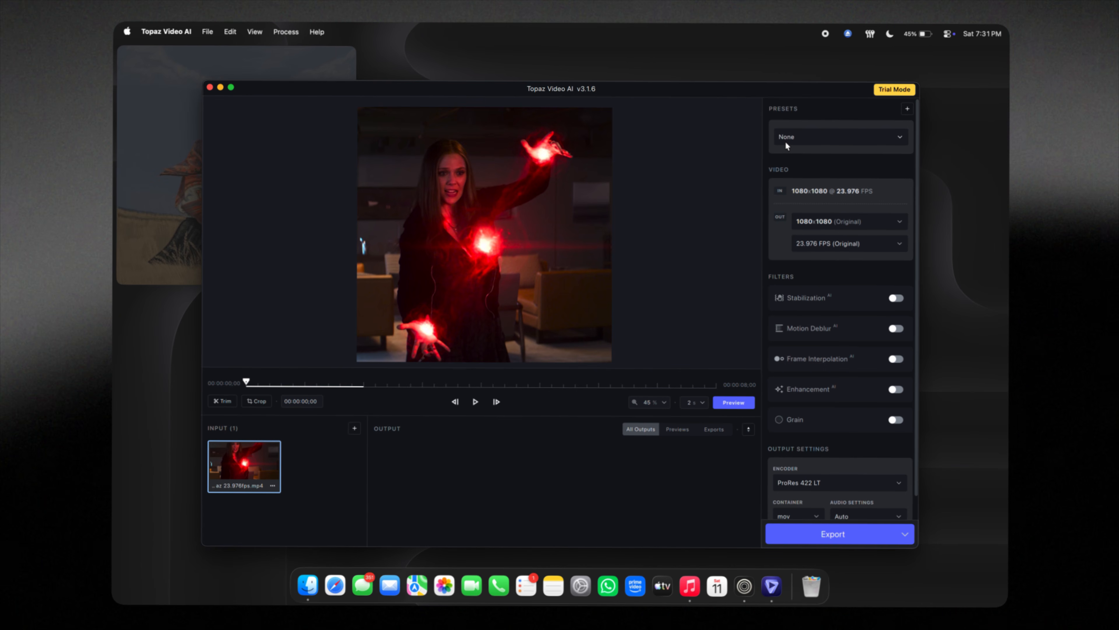
left_click(810, 245)
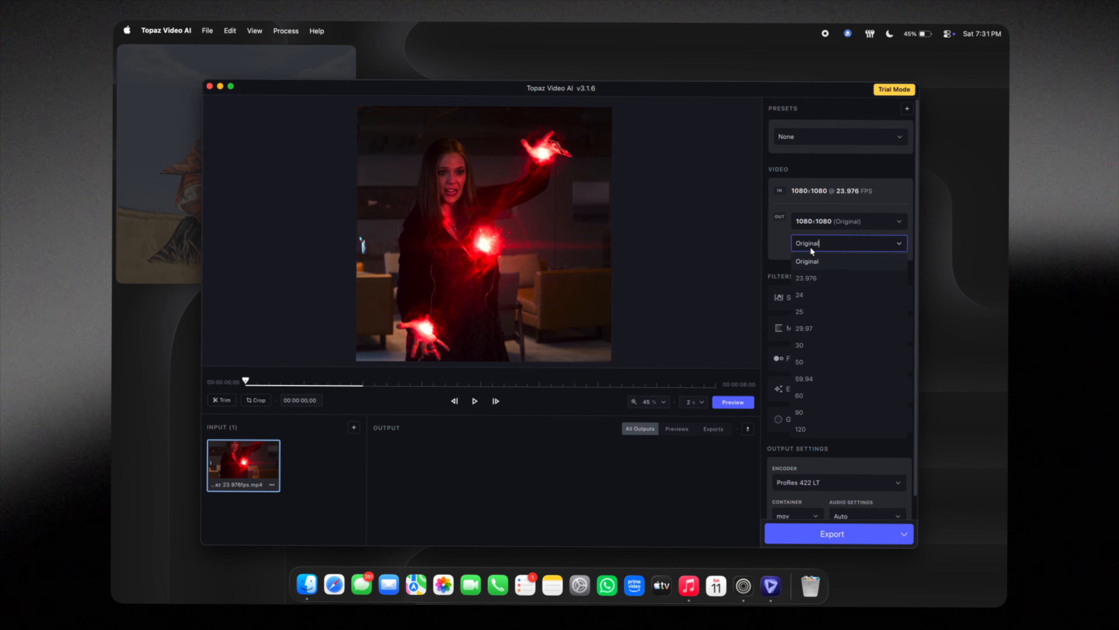
left_click(807, 394)
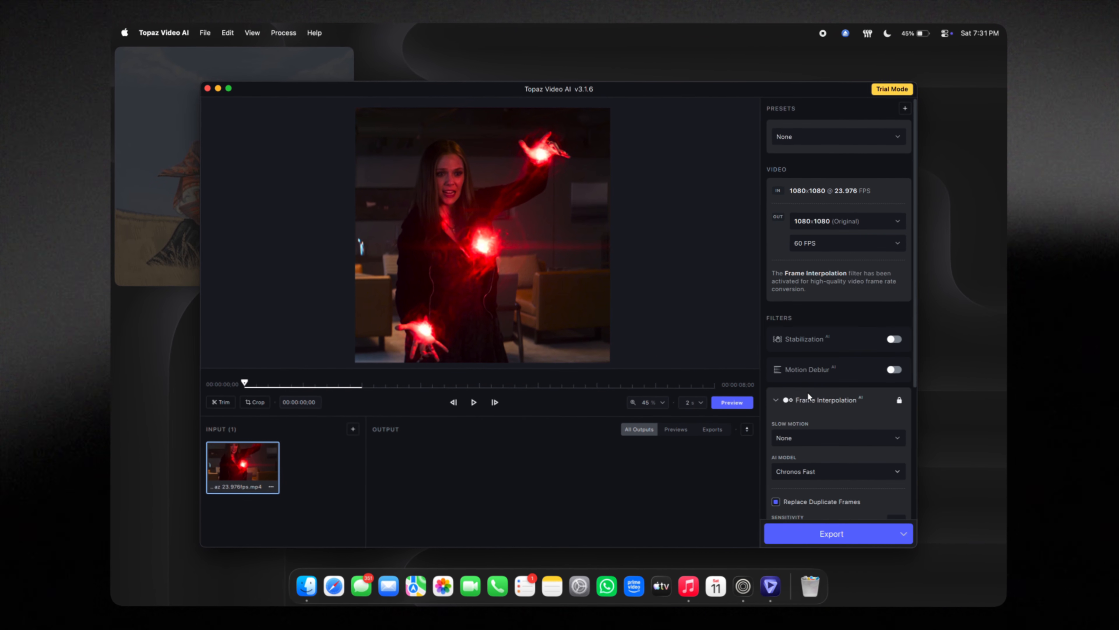
Configure Frame Interpolation with slow motion None, the Apollo AI model, and a duplicate-frame sensitivity of 100.
scroll(801, 371, "down", 3)
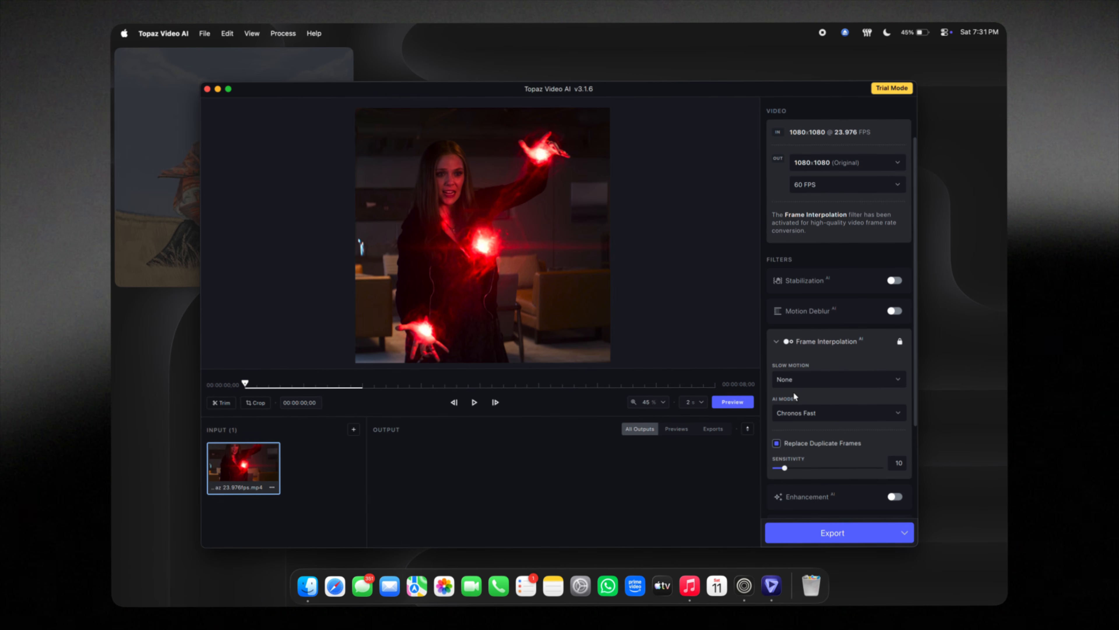
left_click(790, 378)
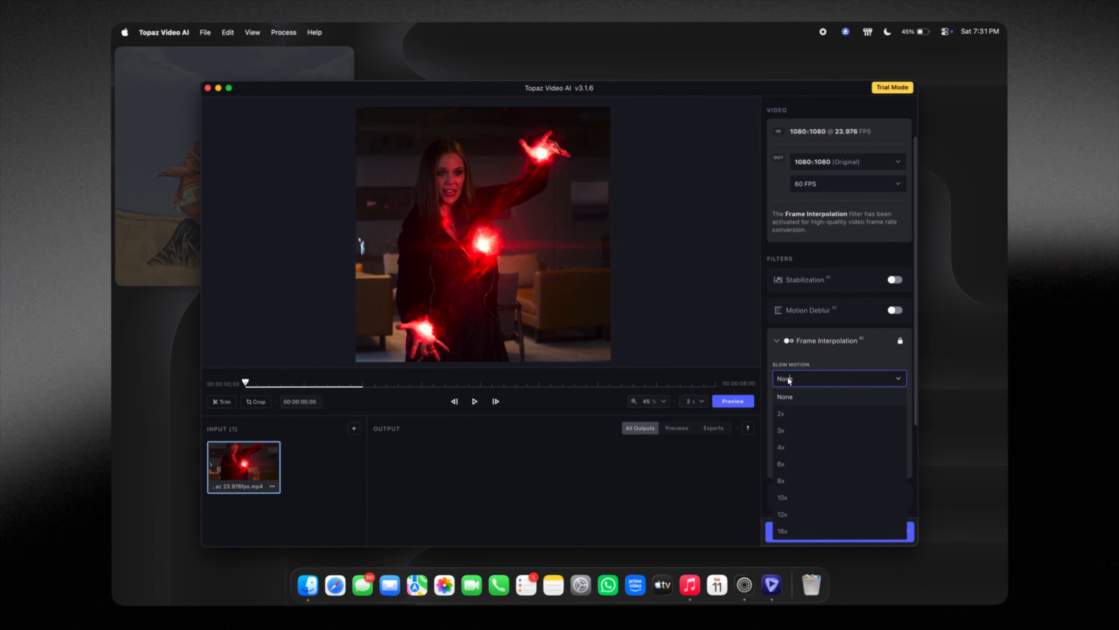
left_click(786, 397)
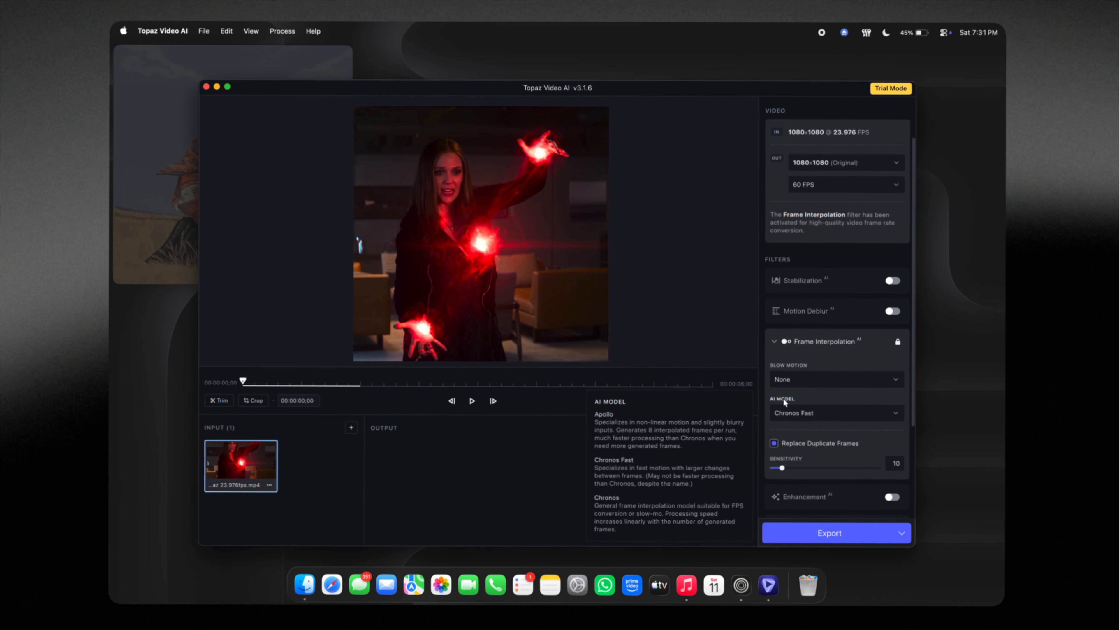
left_click(786, 413)
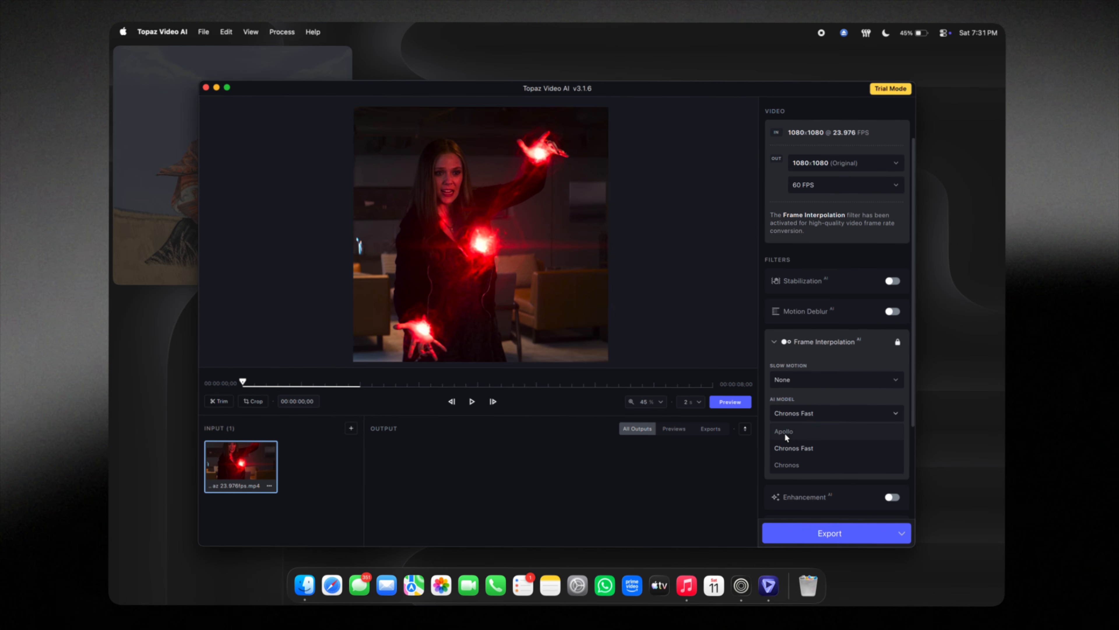
left_click(785, 433)
left_click_drag(855, 467, 907, 472)
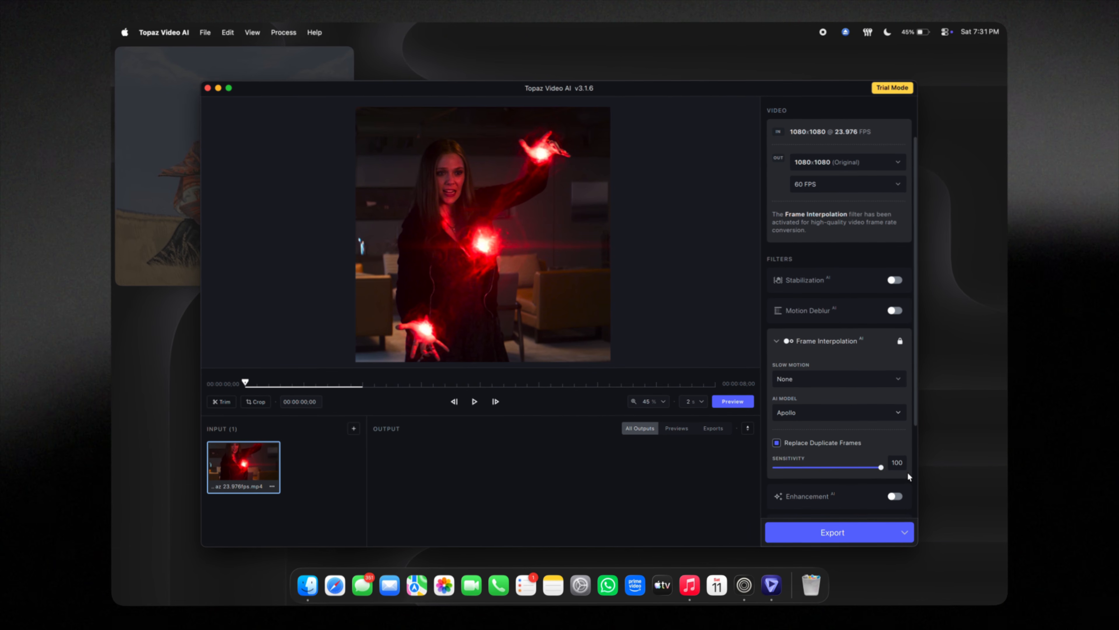
Enable the Enhancement filter and switch its Proteus parameters from Auto to Manual.
scroll(826, 454, "down", 5)
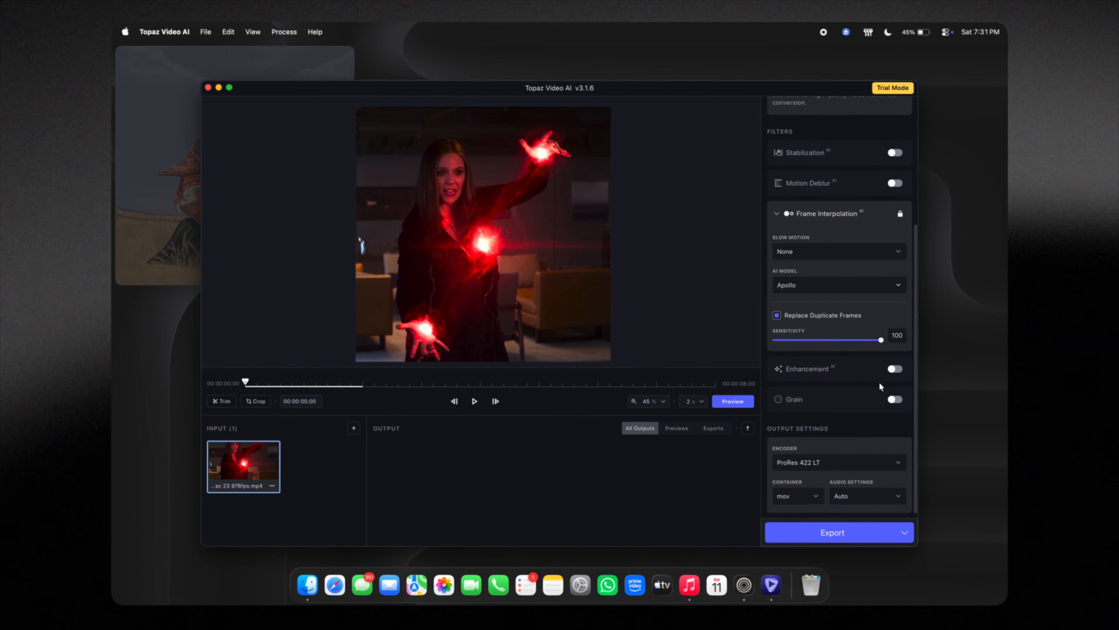
left_click(896, 369)
scroll(896, 371, "down", 3)
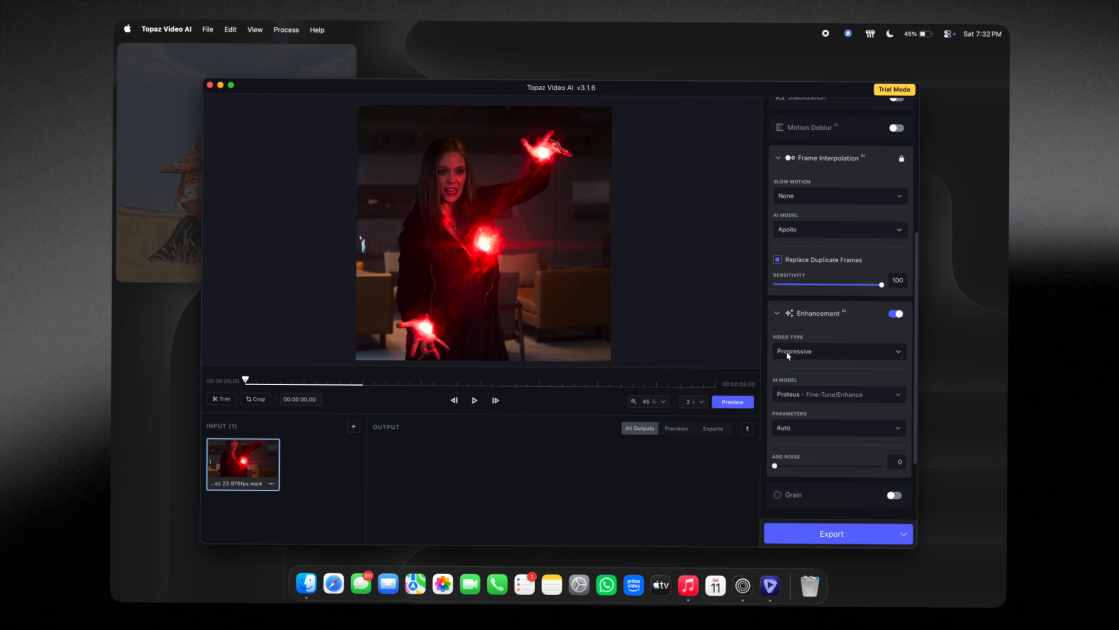
left_click(781, 430)
left_click(785, 479)
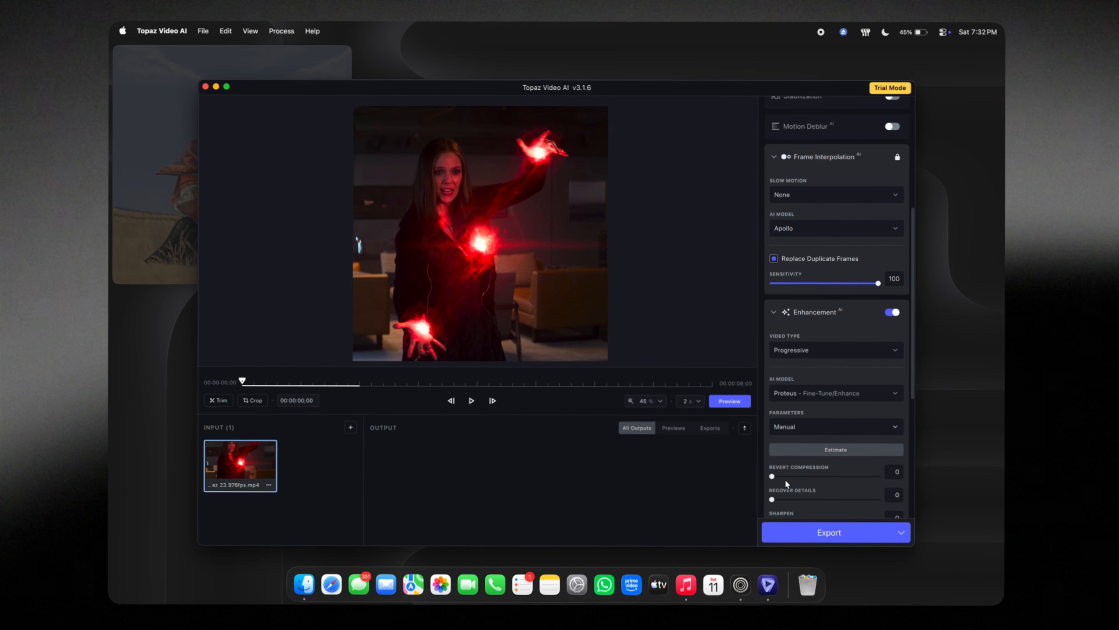
scroll(799, 448, "down", 4)
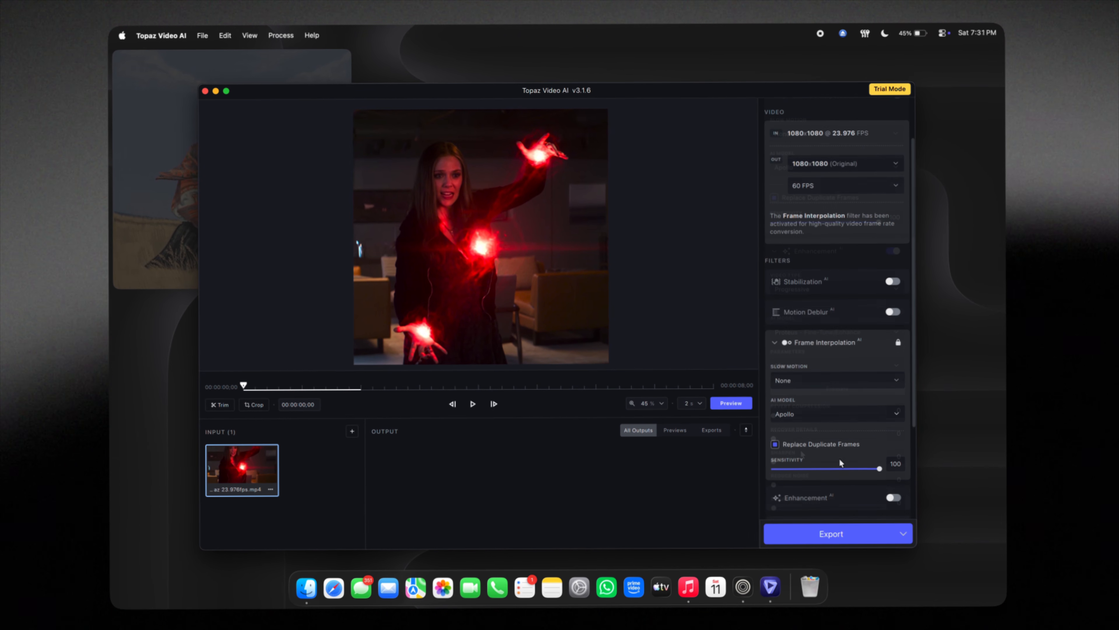
scroll(825, 456, "down", 5)
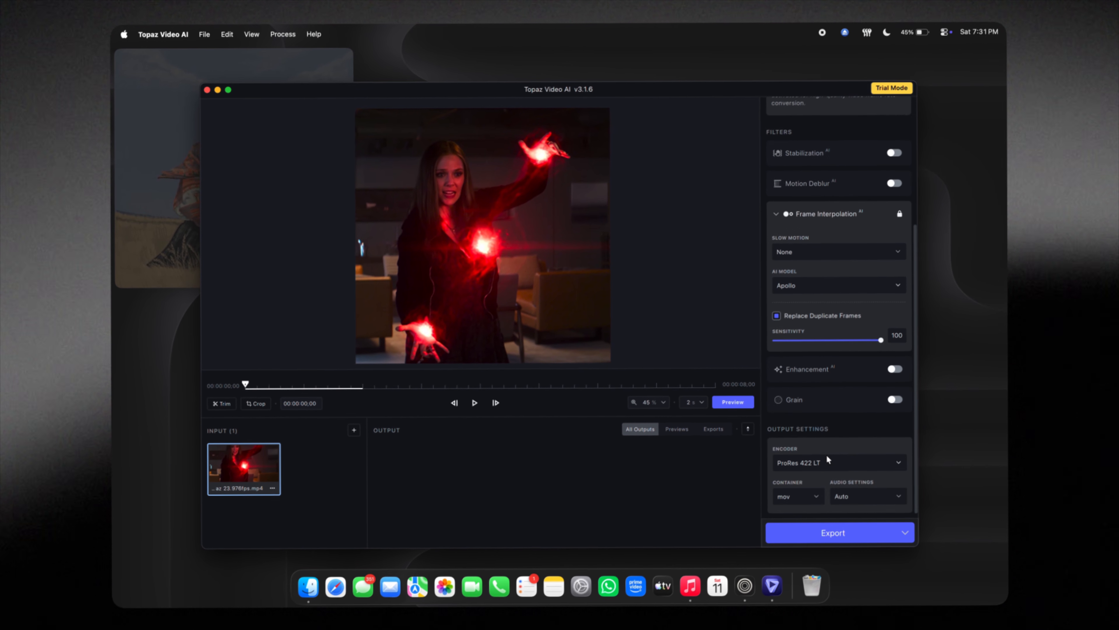
left_click(895, 369)
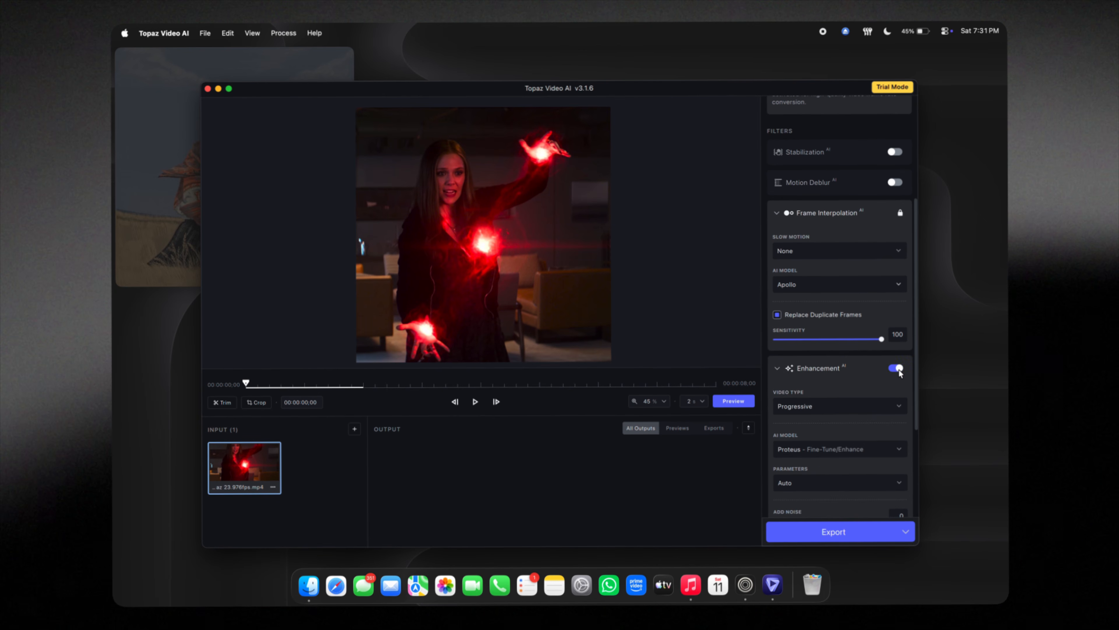
scroll(898, 368, "down", 3)
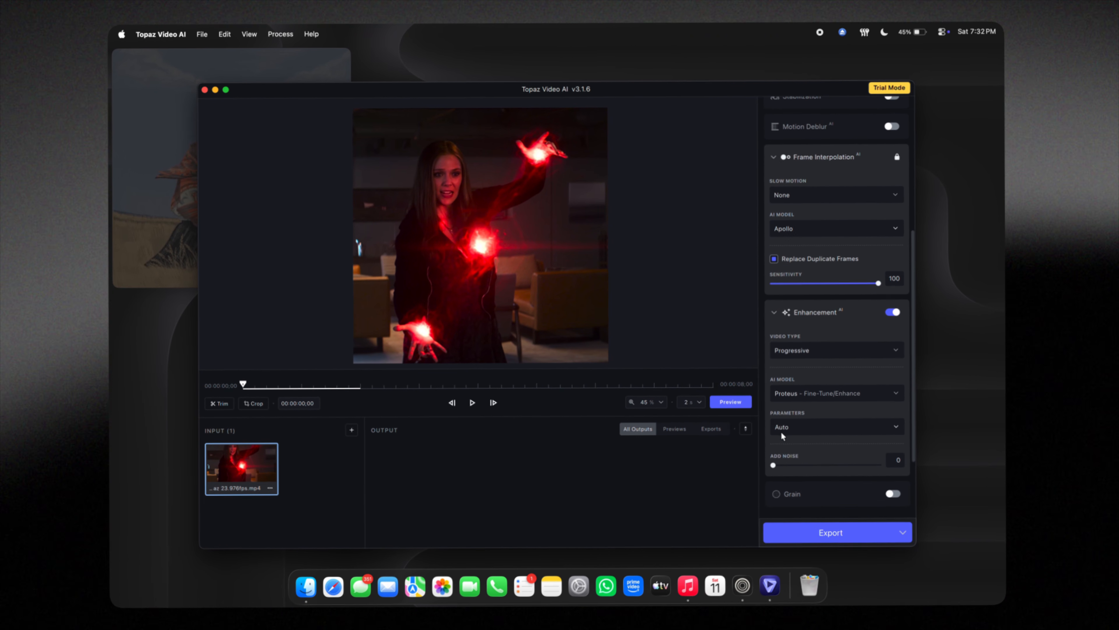
left_click(781, 431)
left_click(787, 480)
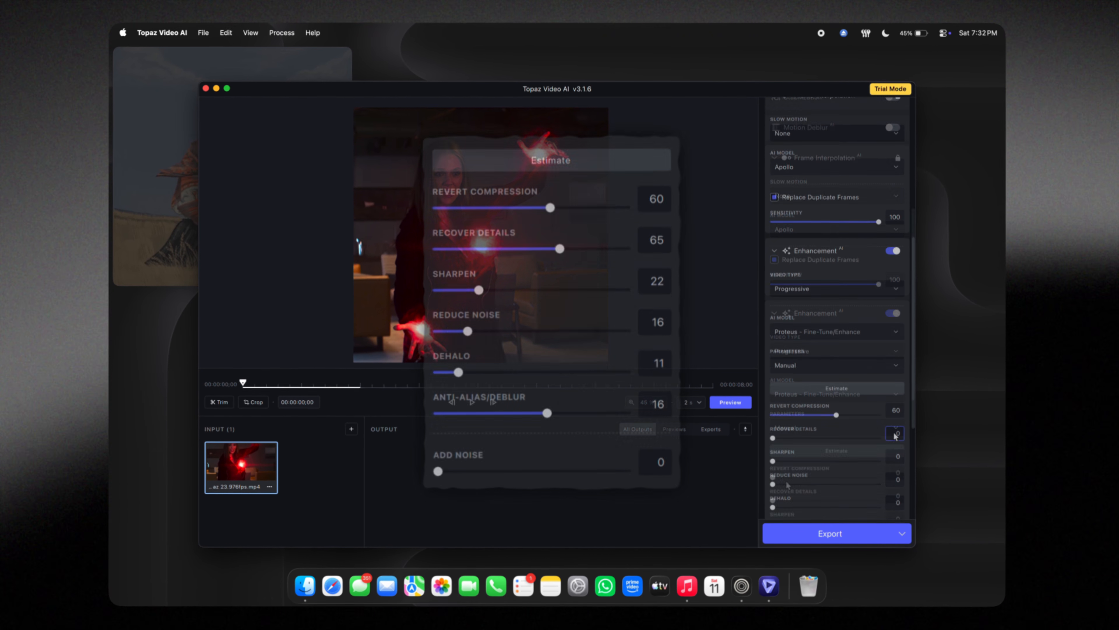
Set the enhancement's Revert Compression to 60, Recover Details to 65, Sharpen to 22 and Reduce Noise to 16.
double_click(896, 436)
type("65")
double_click(899, 458)
type("22")
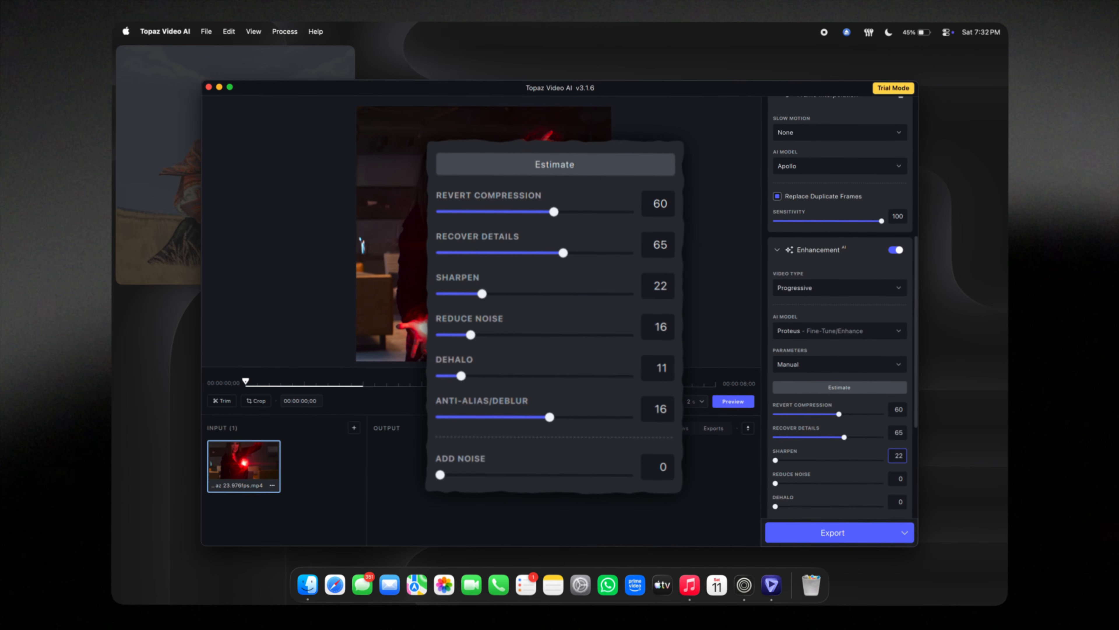
double_click(898, 482)
type("16")
Set the enhancement's Dehalo to 11 and Anti-Alias/Deblur to 16.
double_click(902, 501)
type("11")
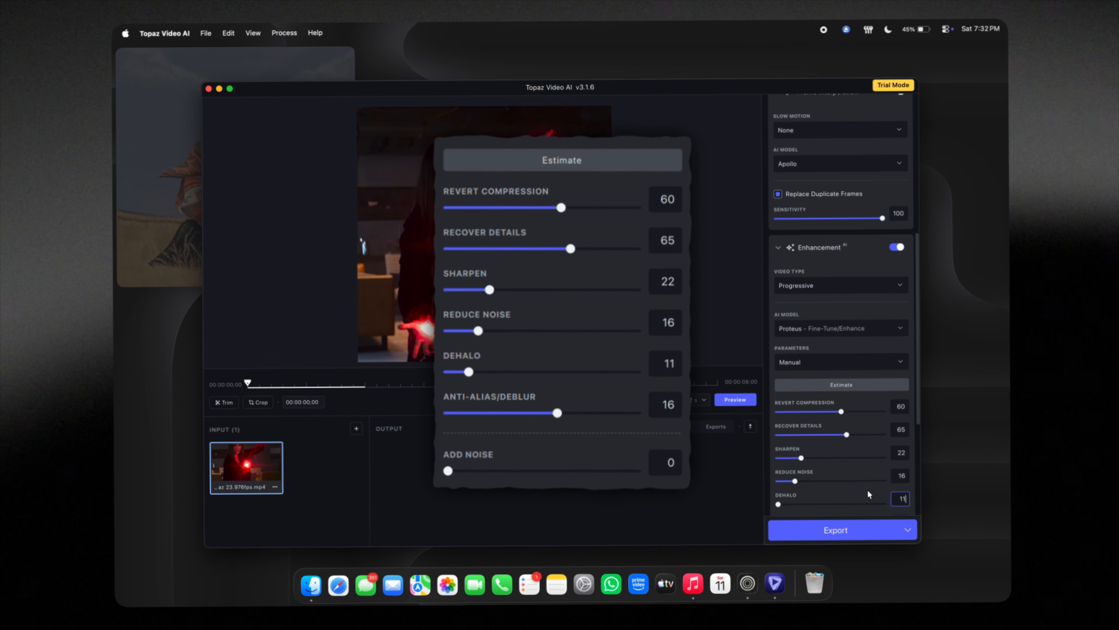
scroll(844, 472, "down", 4)
double_click(898, 445)
type("16")
scroll(866, 410, "down", 4)
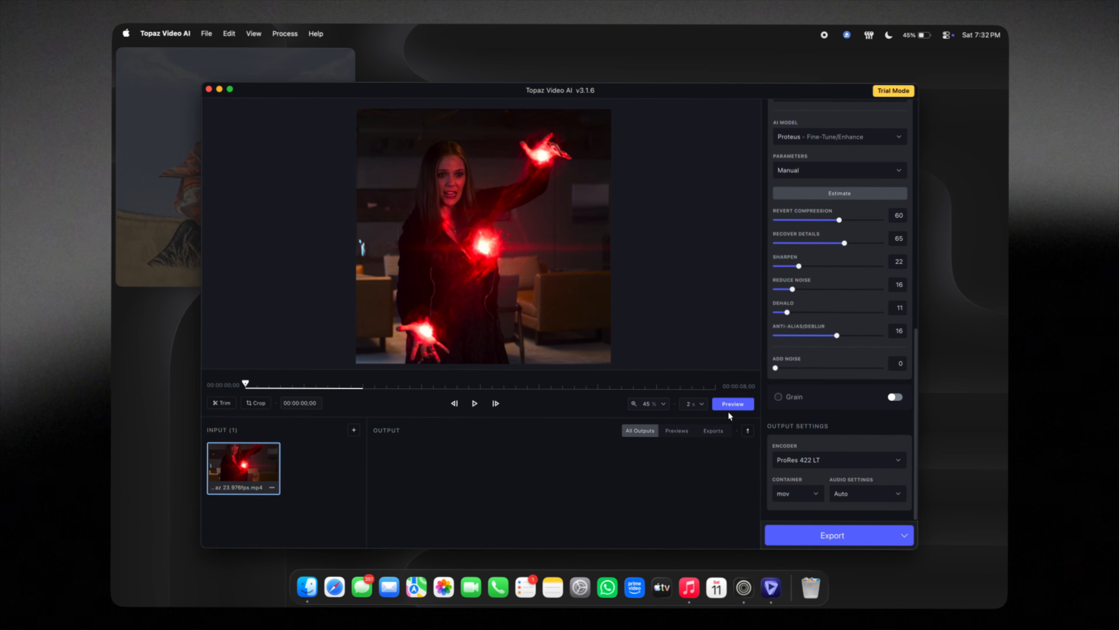
Generate a 2-second preview of the clip with the current filter settings.
left_click(683, 402)
left_click(683, 441)
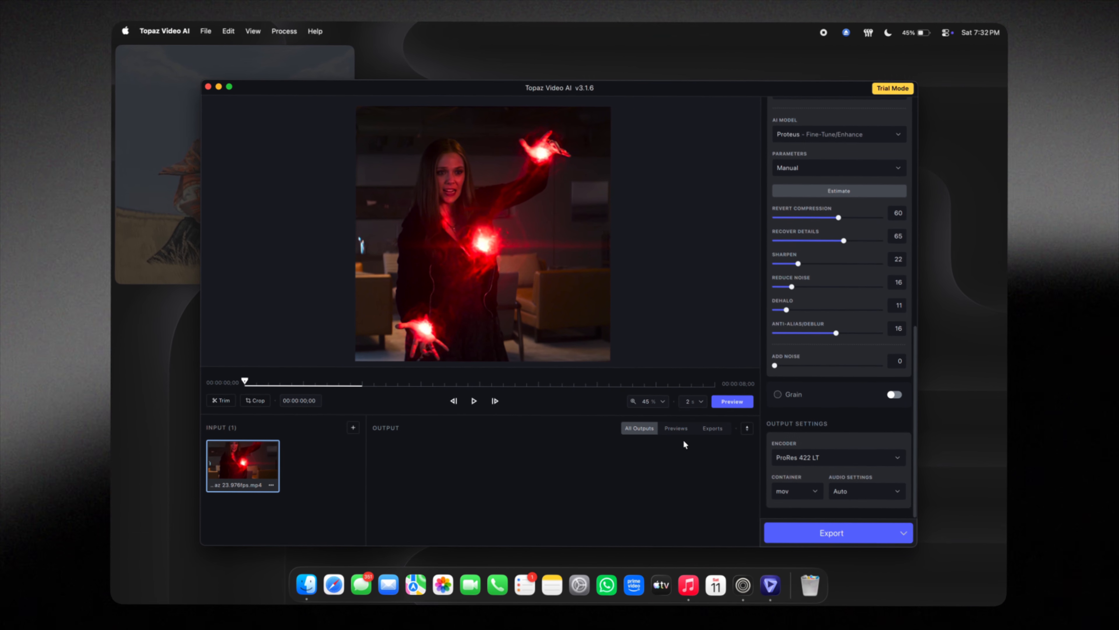
left_click(731, 401)
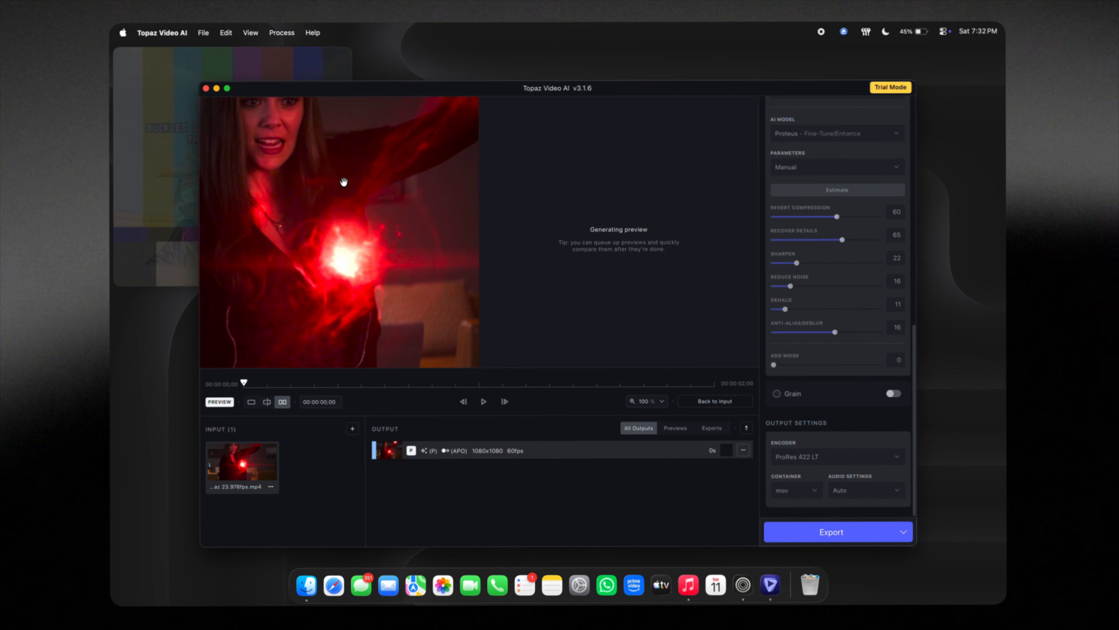
Compare the original and processed footage side by side at different frames and zoom levels, examining the face and red glow.
left_click_drag(342, 181, 422, 265)
scroll(361, 197, "up", 1)
scroll(361, 196, "up", 1)
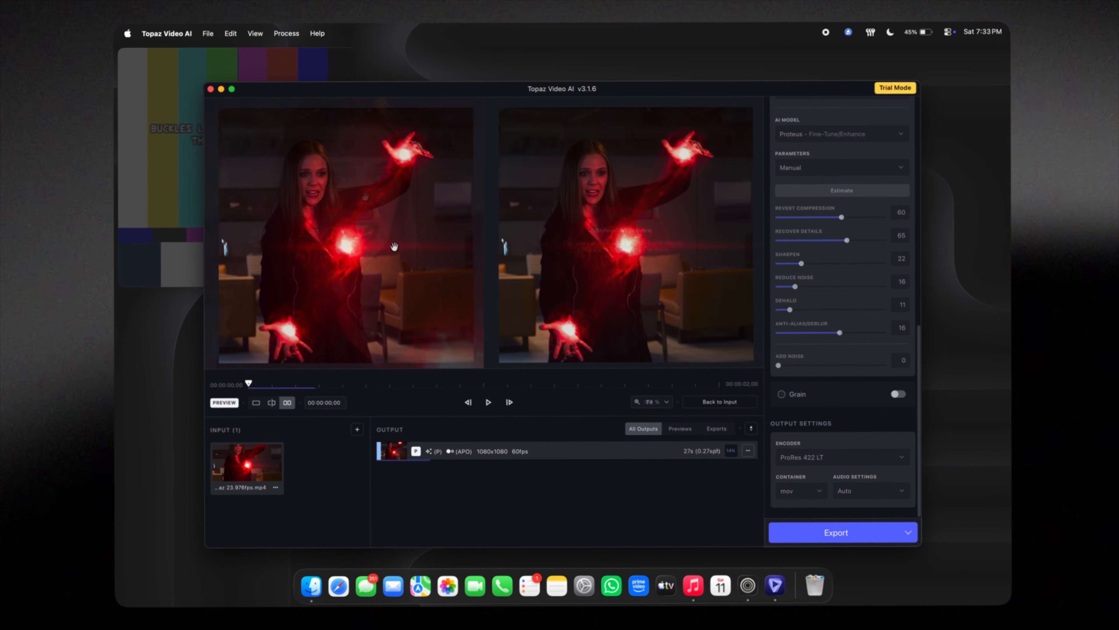
left_click(310, 382)
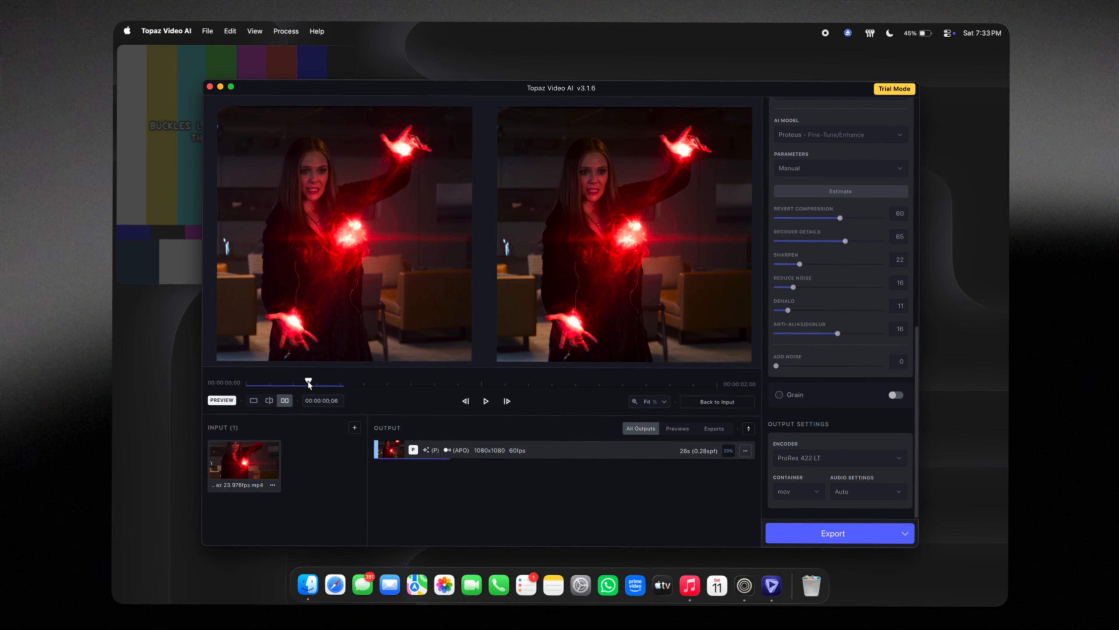
left_click_drag(311, 383, 216, 374)
left_click(360, 382)
scroll(596, 178, "up", 2)
scroll(596, 178, "up", 2)
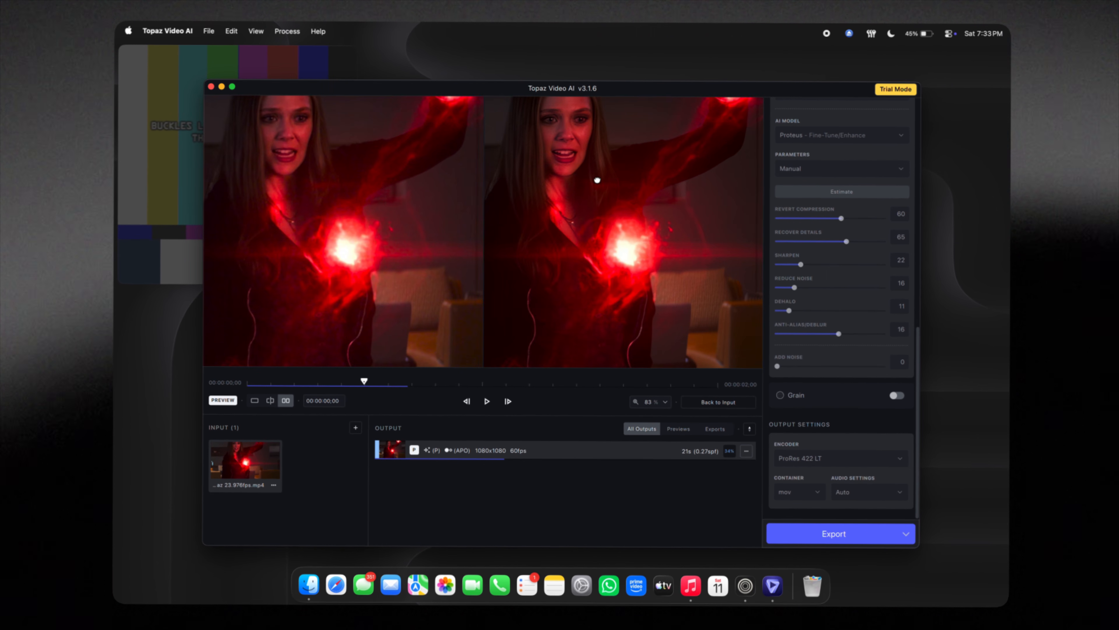
left_click_drag(549, 124, 554, 172)
scroll(552, 172, "up", 2)
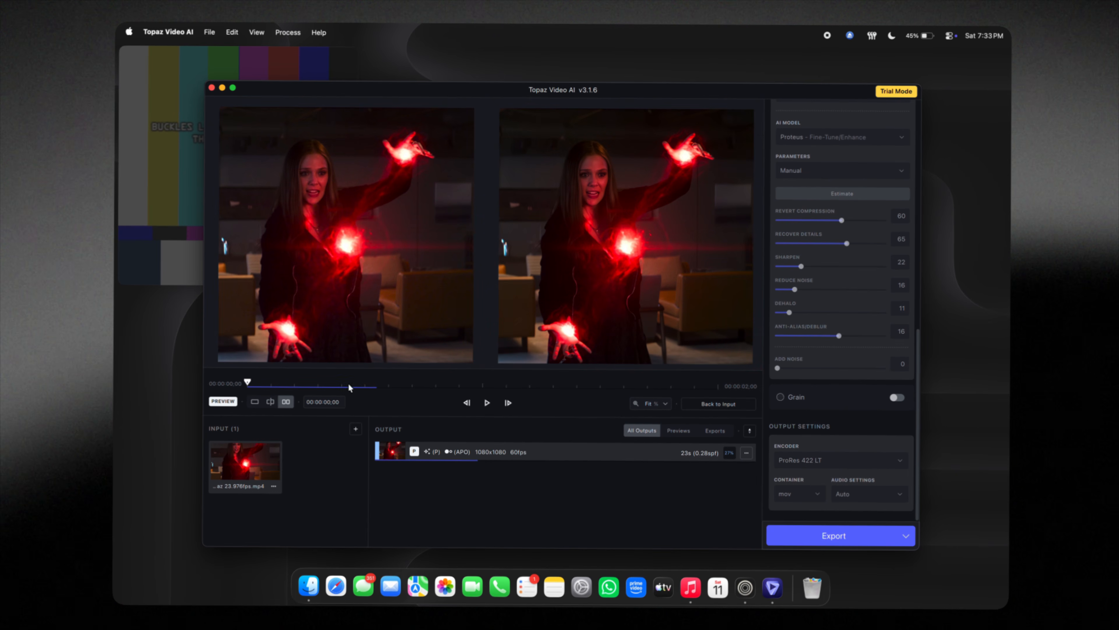
left_click(364, 383)
scroll(596, 182, "up", 3)
scroll(596, 182, "up", 4)
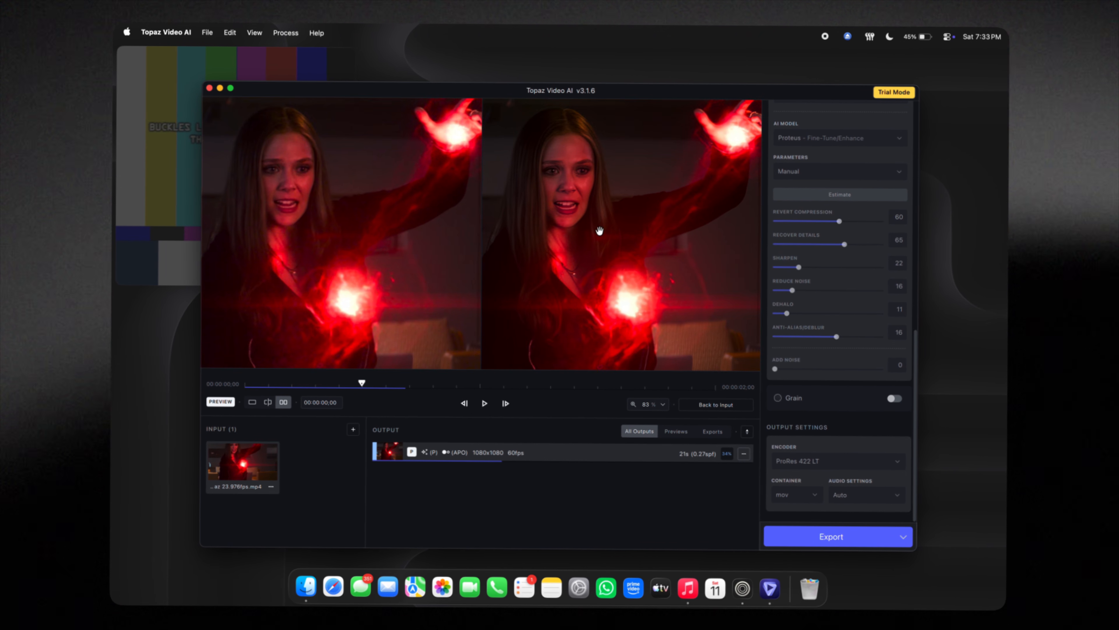
scroll(626, 239, "down", 6)
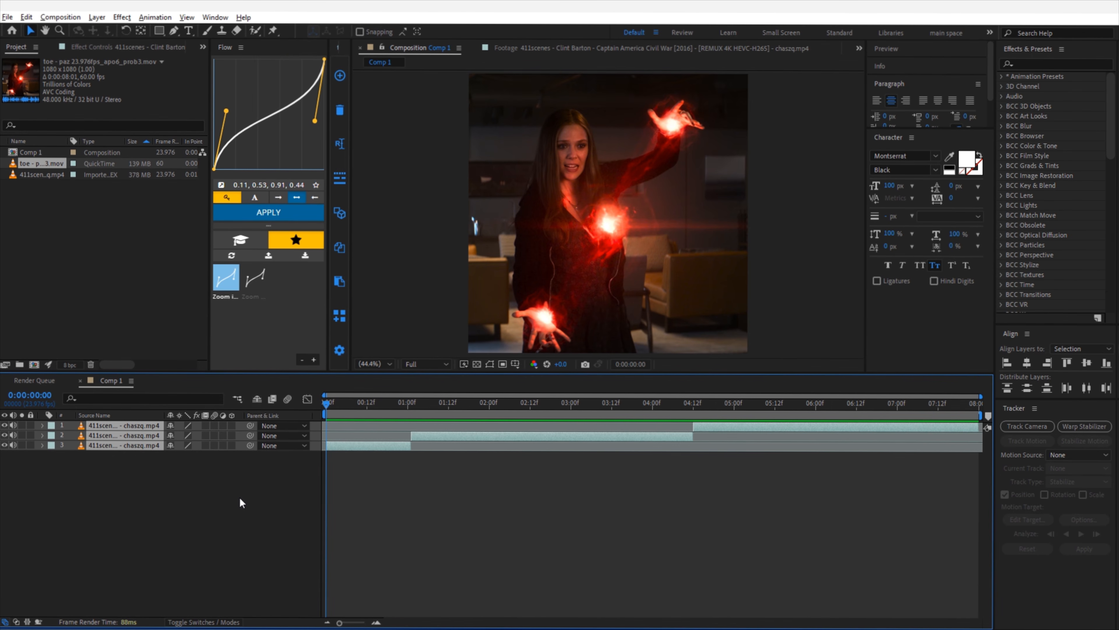
Delete the three original clip layers from Comp 1 and set the composition's frame rate to 60 fps.
key("Delete")
right_click(117, 381)
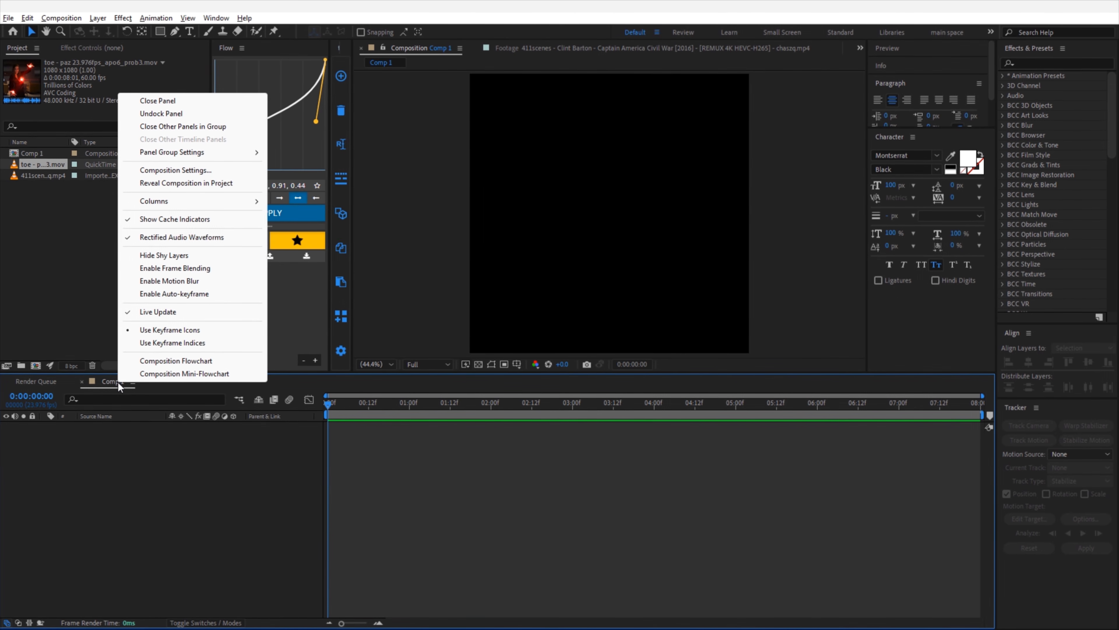
left_click(175, 170)
left_click(502, 323)
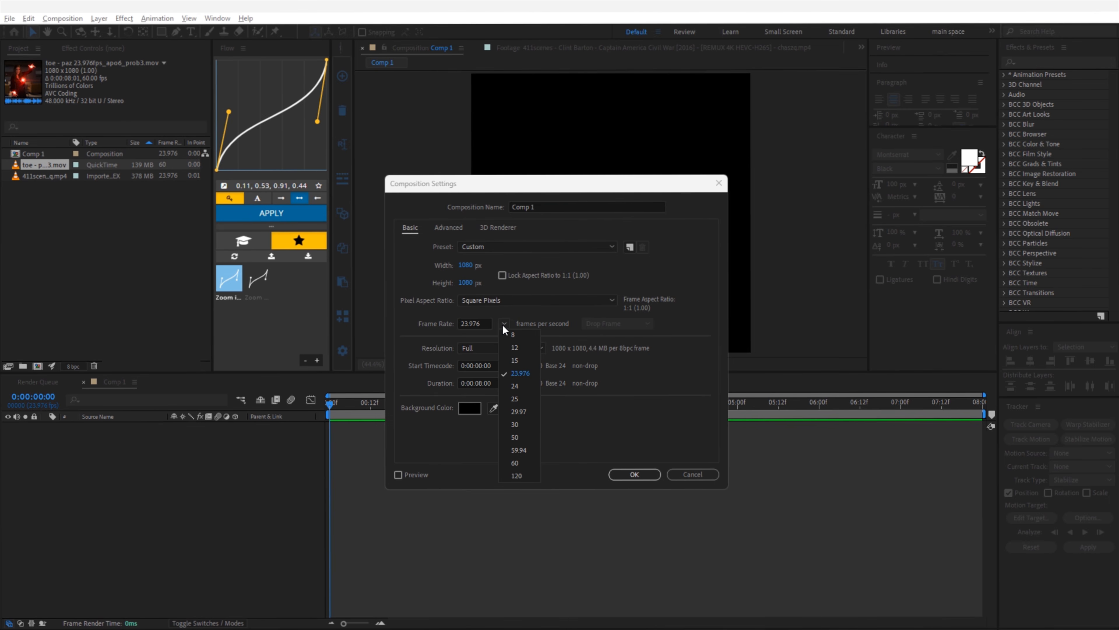
left_click(512, 462)
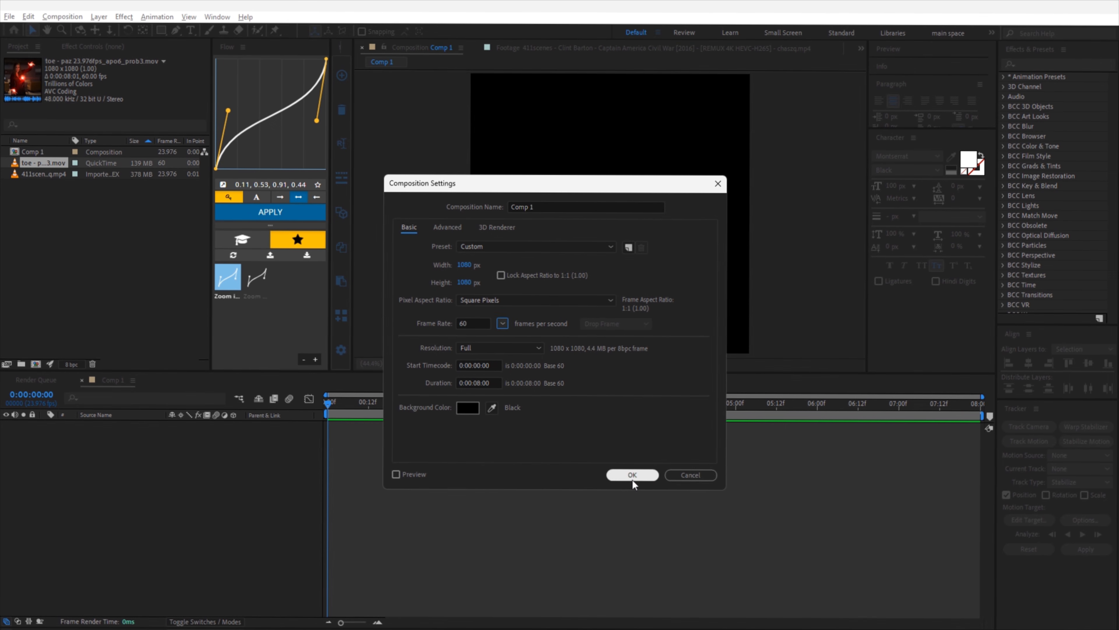
left_click(633, 475)
Place the enhanced 60 fps .mov footage in Comp 1 and add an adjustment layer above it.
left_click_drag(41, 161, 126, 501)
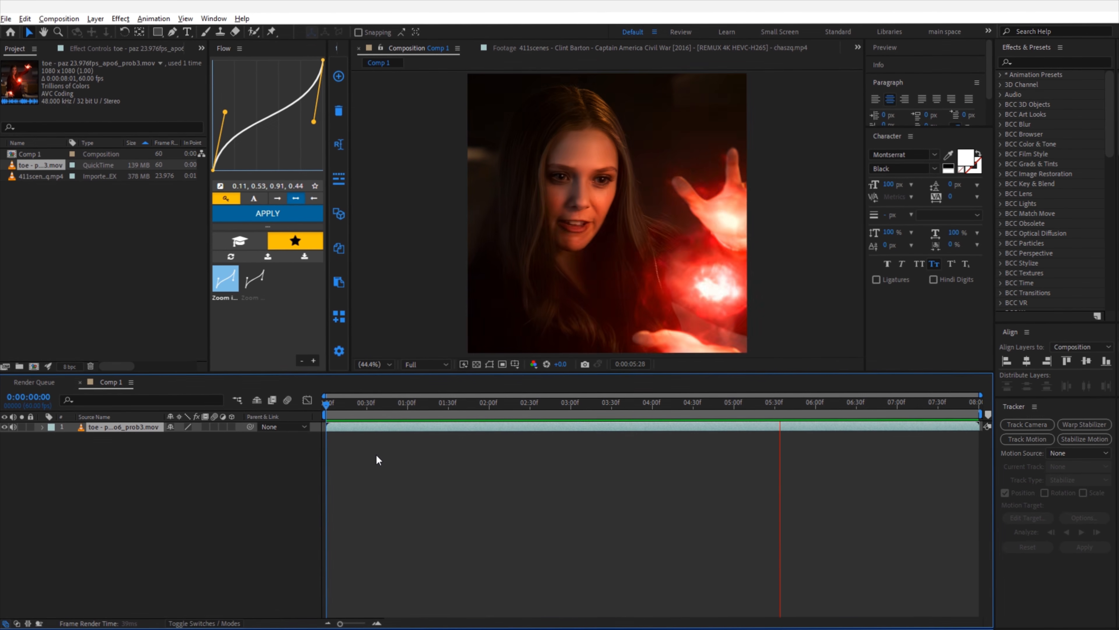
right_click(250, 463)
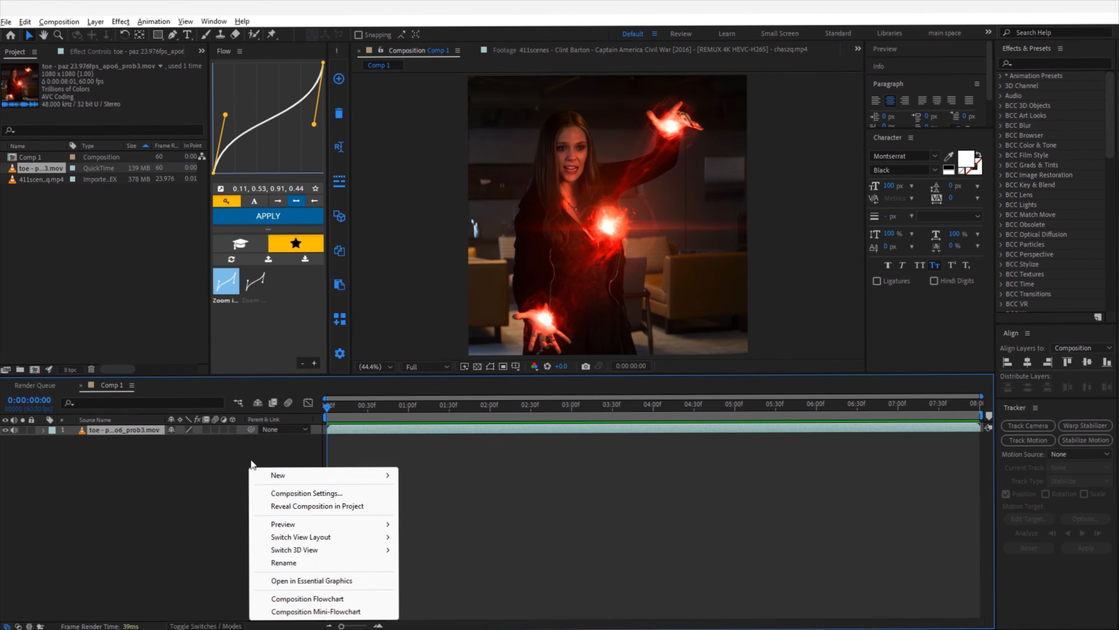
mouse_move(280, 477)
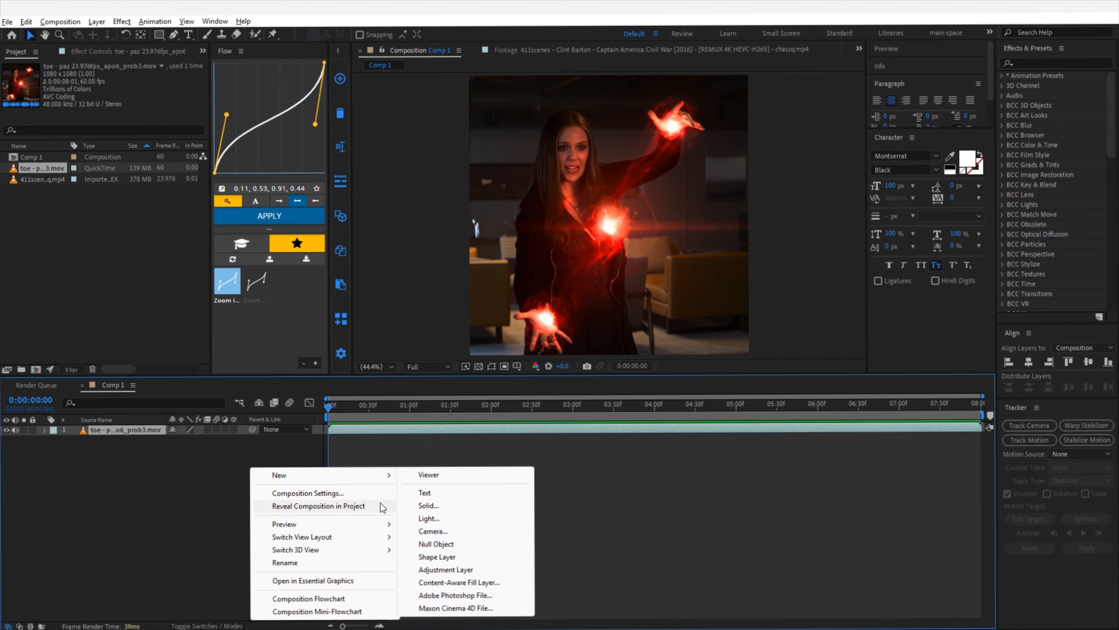
left_click(428, 567)
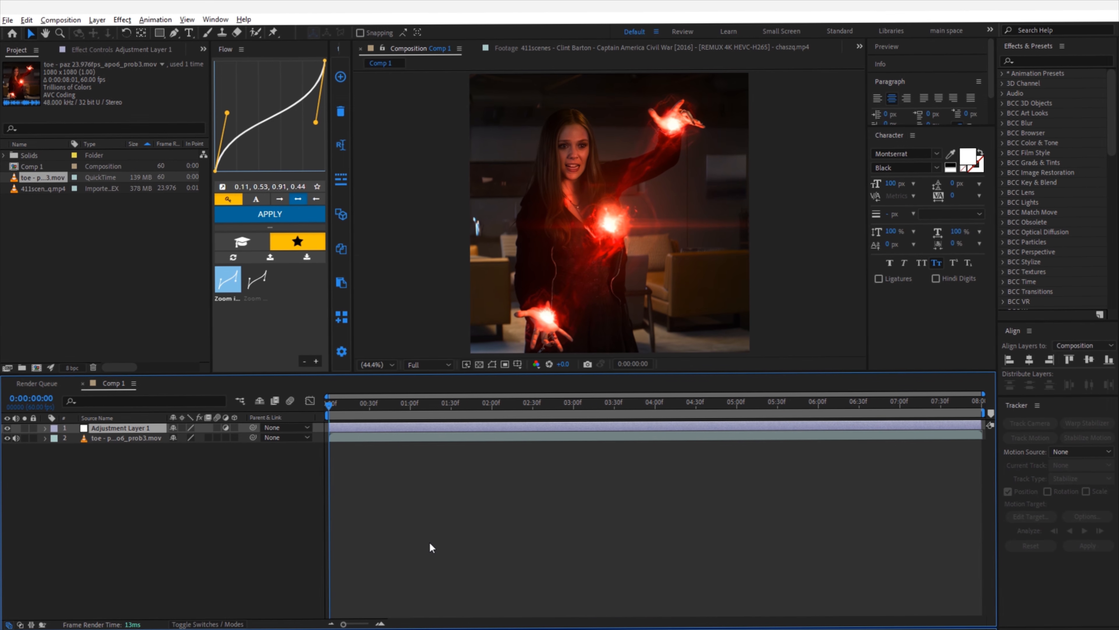
Find the "glow cc" preset and apply it to the adjustment layer.
key("ctrl+space")
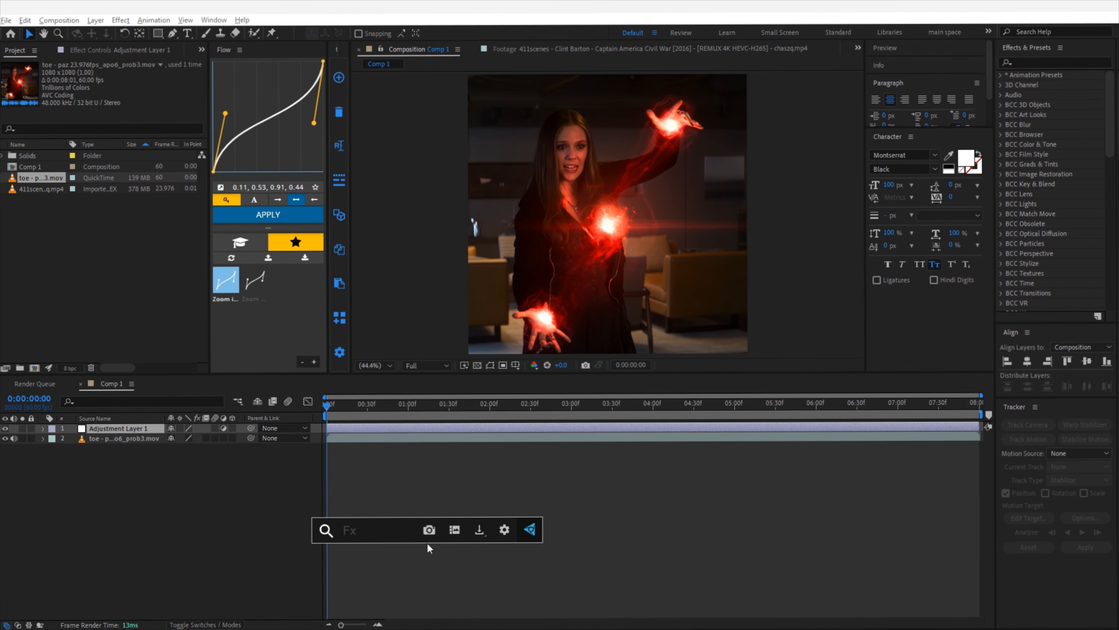
type("glow cc")
left_click(427, 540)
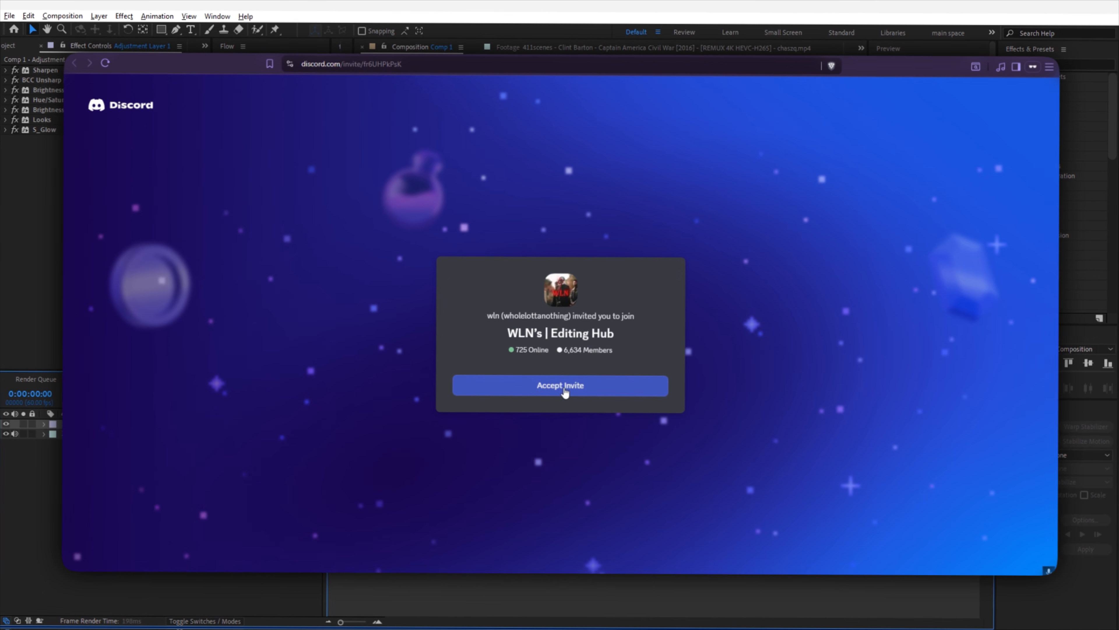
Join the WLN's | Editing Hub Discord server and open the Windows download in its free-market channel.
left_click(571, 385)
left_click(135, 437)
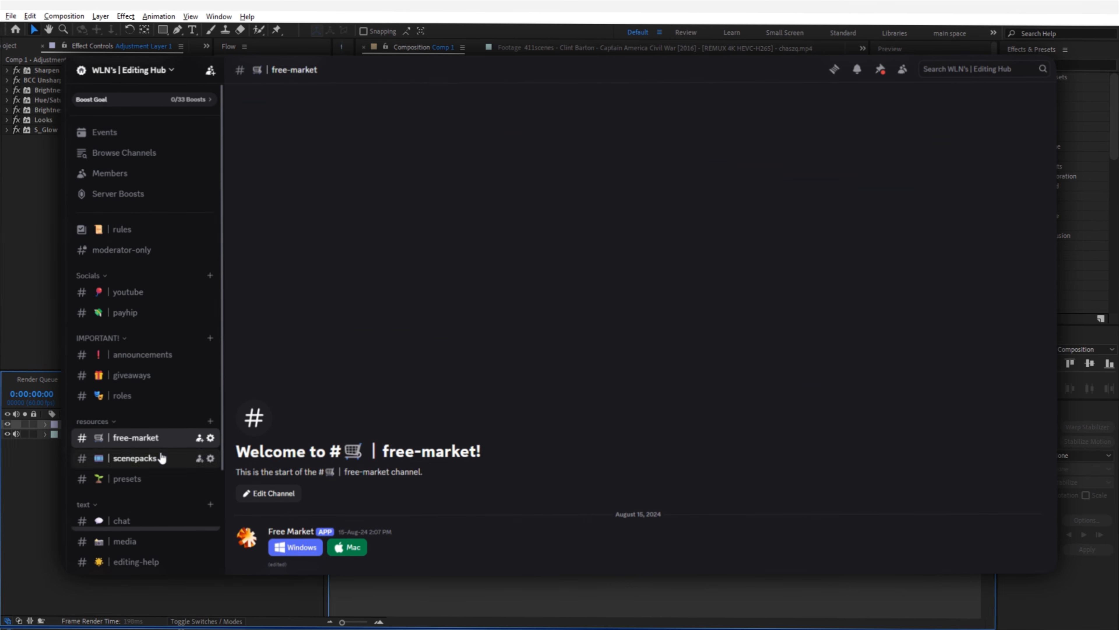
left_click(296, 547)
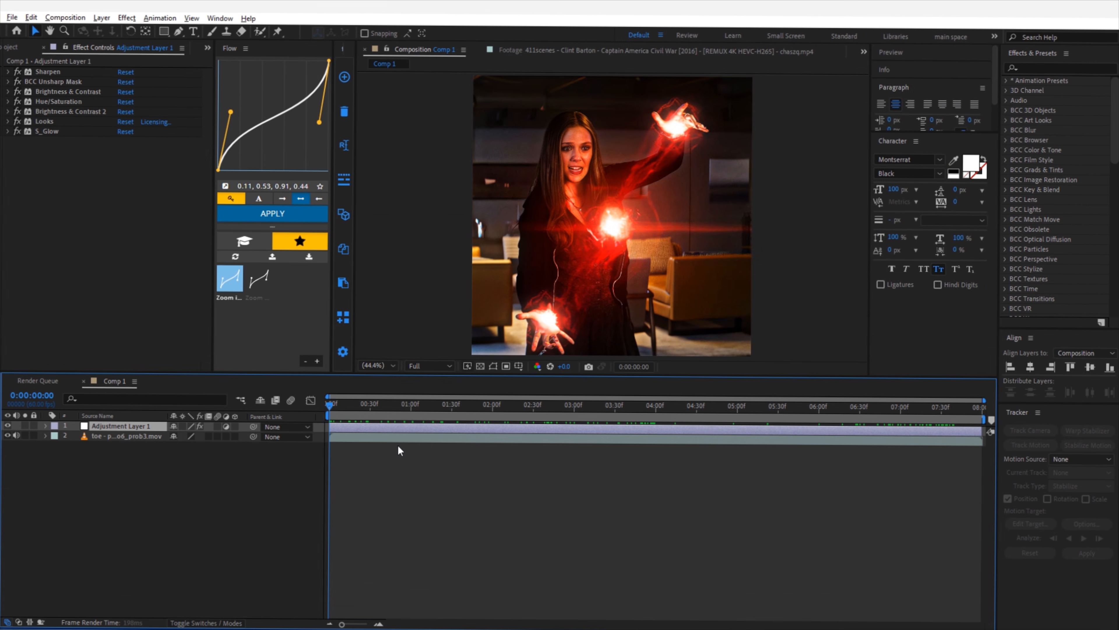
Preview the color-graded composition and add Comp 1 to the render queue.
key("space")
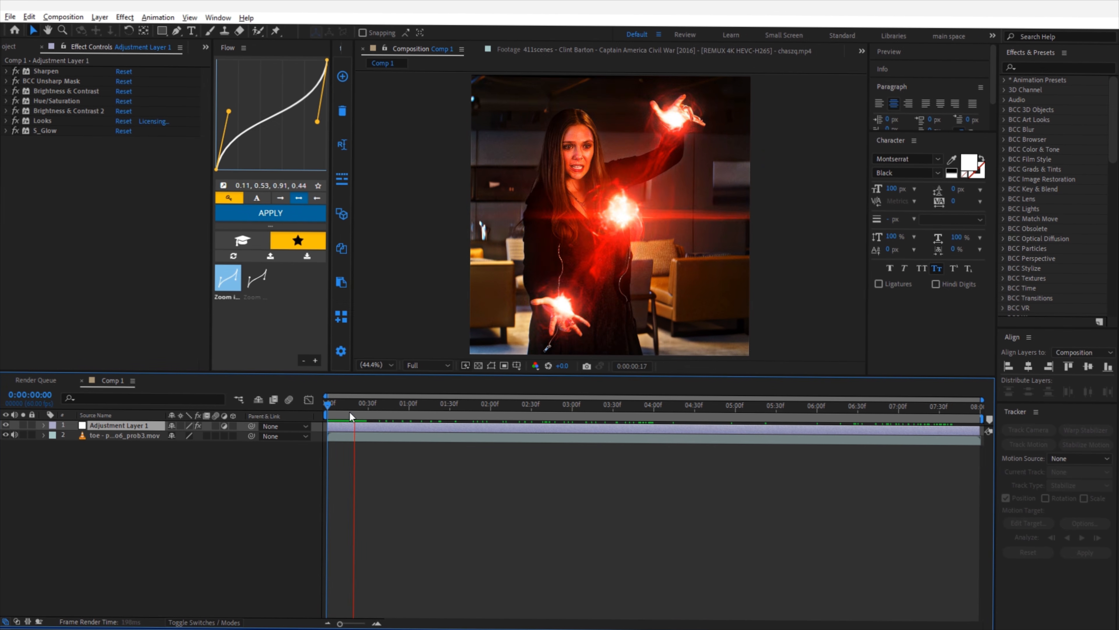
key("space")
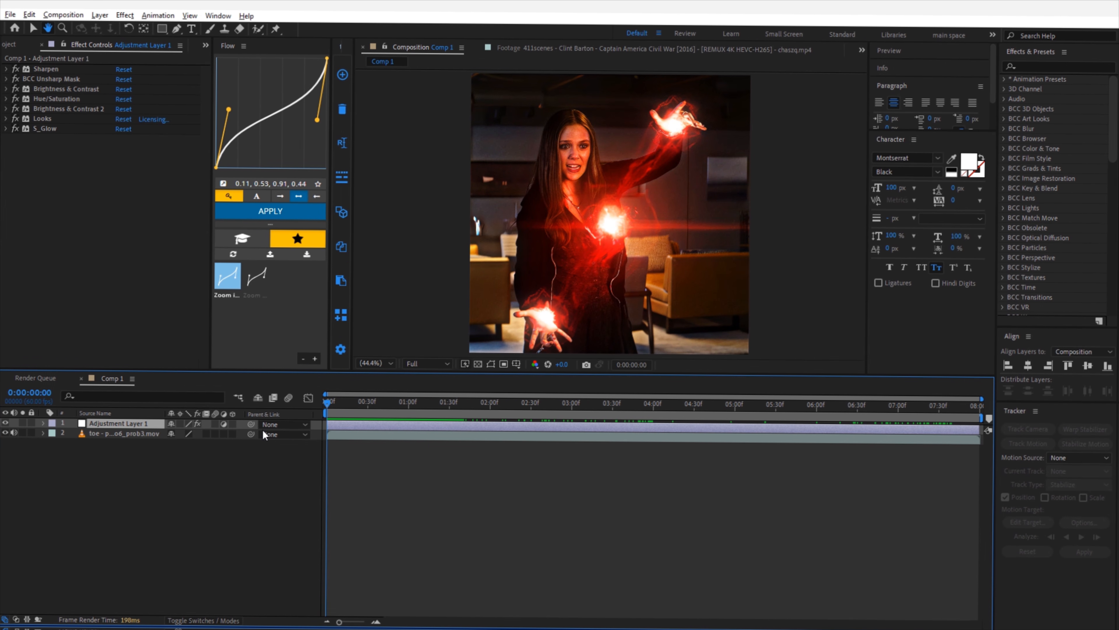
left_click(367, 463)
key("ctrl+m")
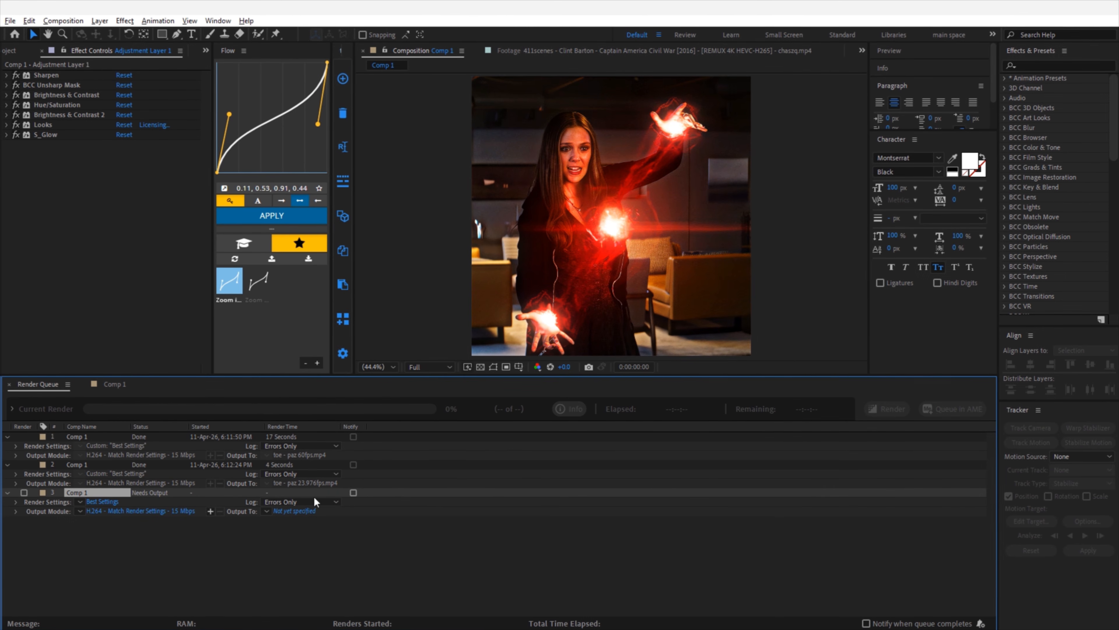
Set the new Comp 1 render item's output to QuickTime with the Apple ProRes 4444 codec and start the render.
left_click(147, 511)
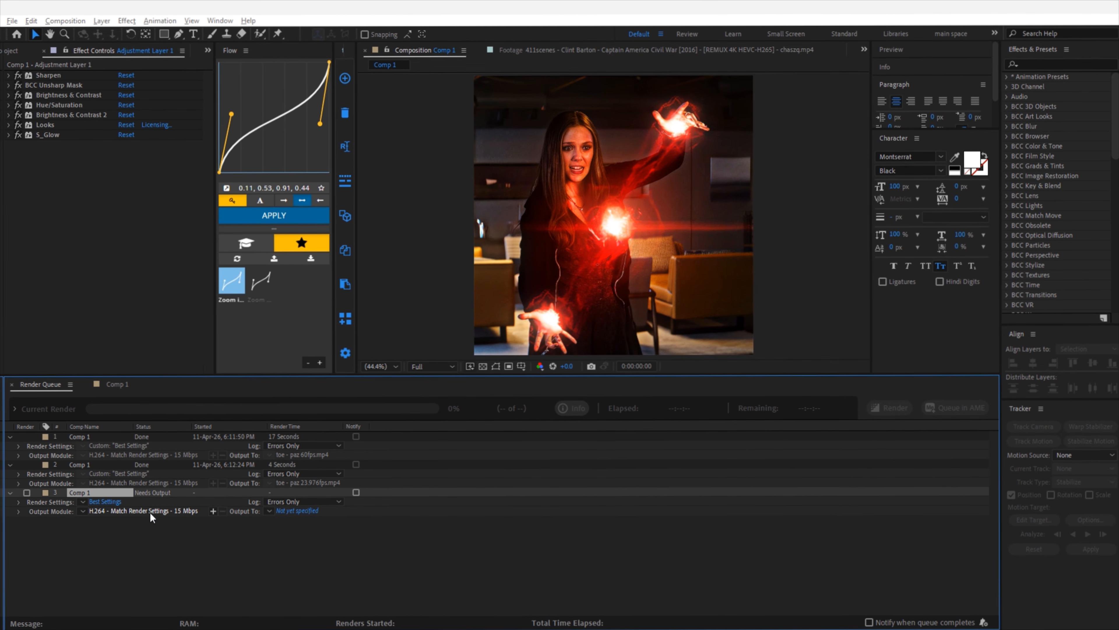
left_click(560, 177)
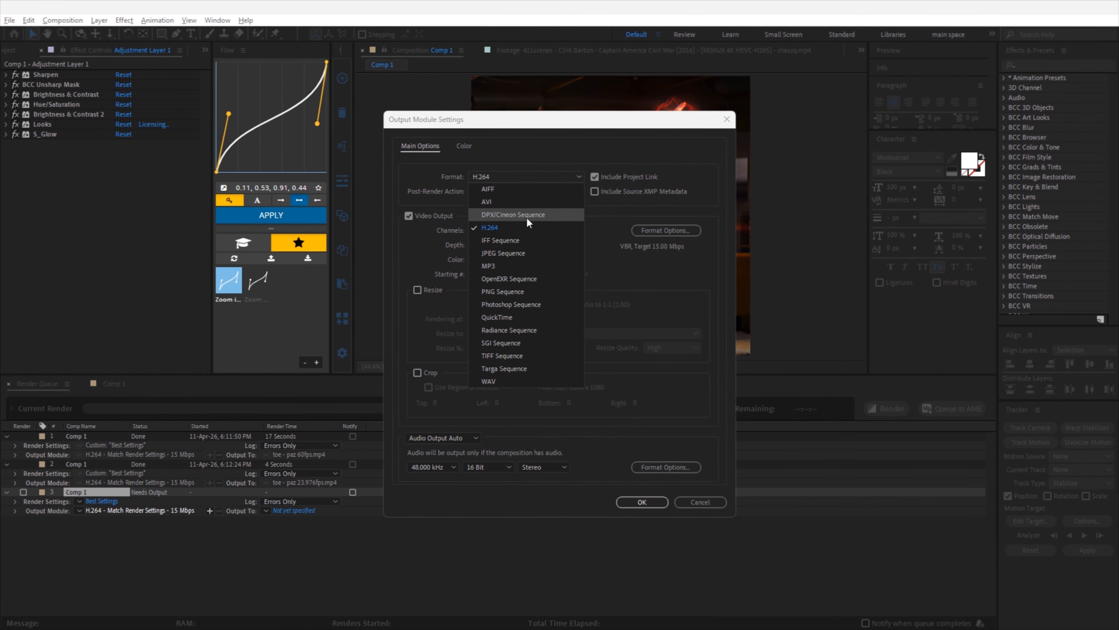
left_click(490, 316)
left_click(656, 229)
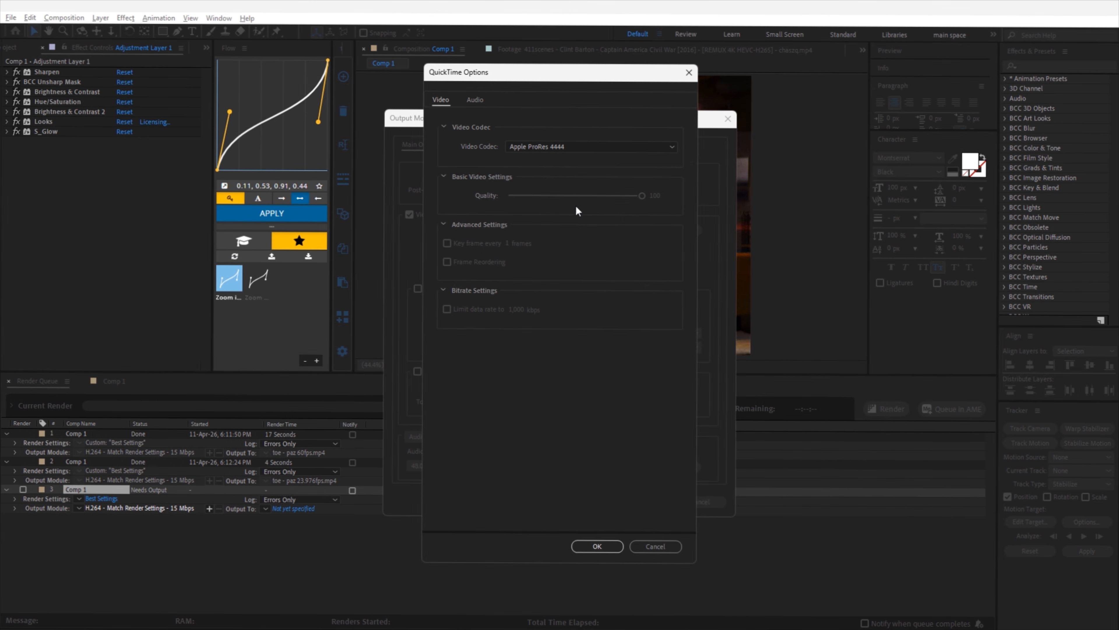
left_click(526, 146)
left_click(538, 223)
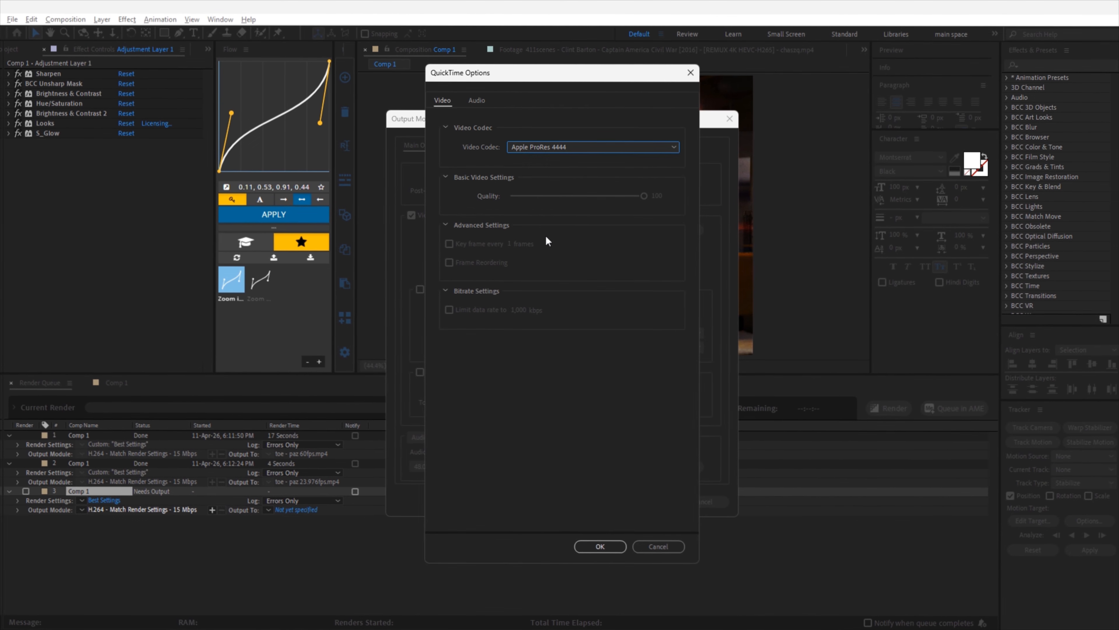
left_click(603, 546)
left_click(644, 502)
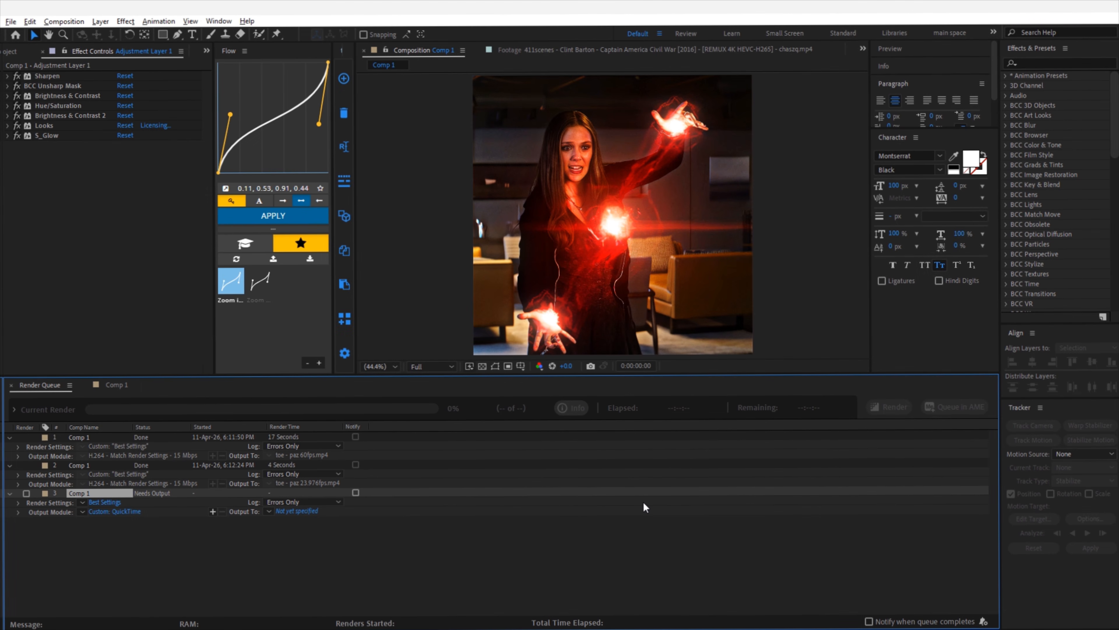
left_click(881, 411)
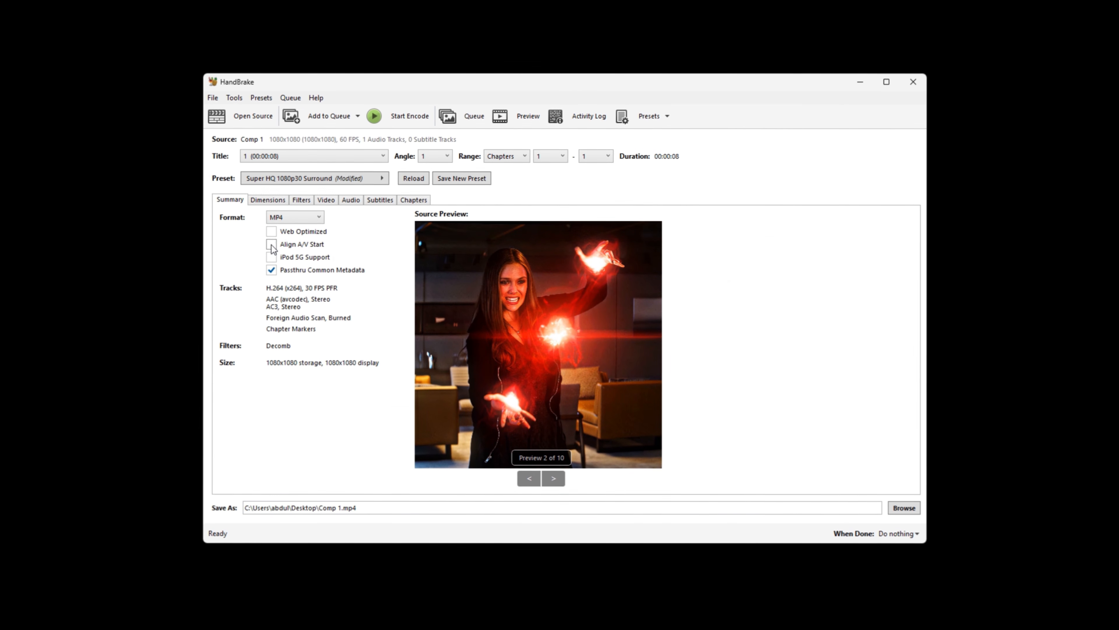
In HandBrake, set the output format to MP4 and both the Resolution Limit and Anamorphic options to None.
left_click(293, 216)
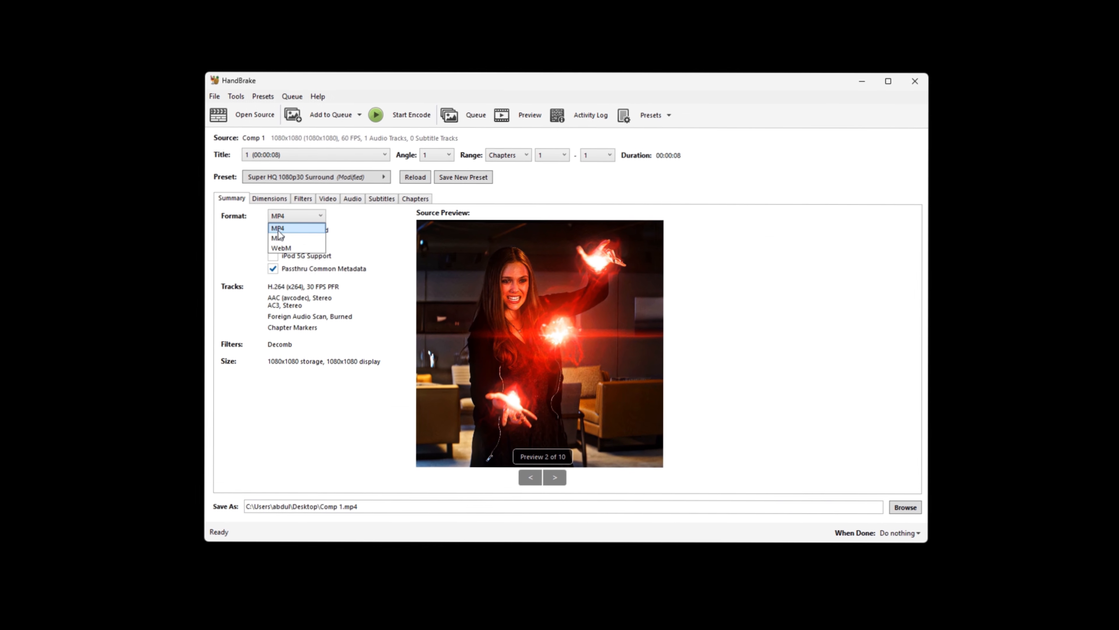
left_click(278, 228)
left_click(270, 199)
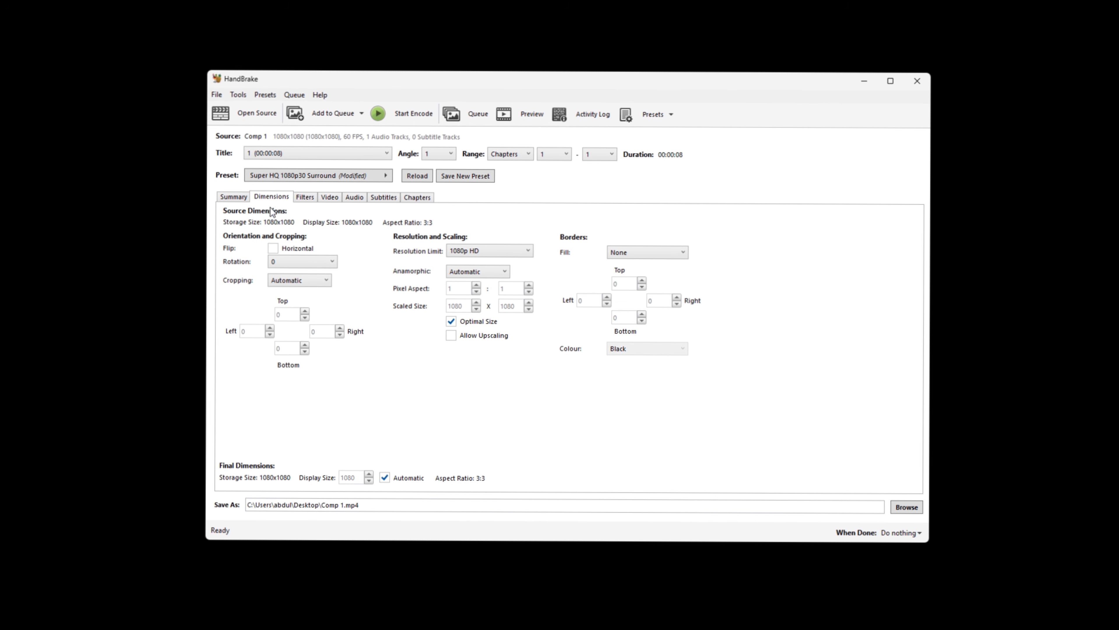
left_click(462, 253)
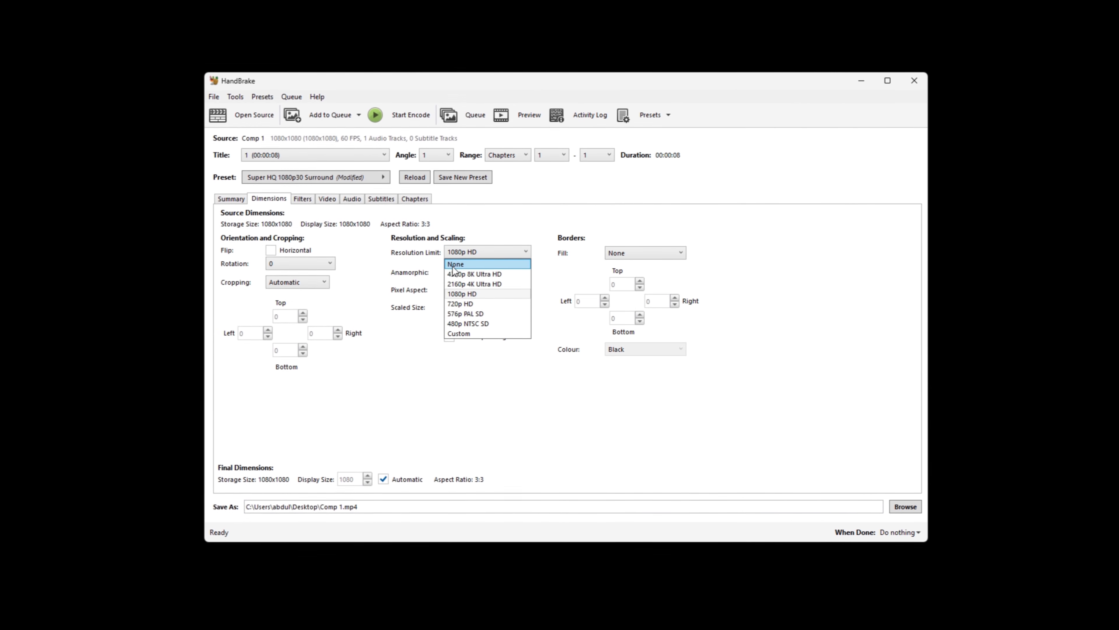
left_click(456, 265)
left_click(457, 273)
left_click(462, 284)
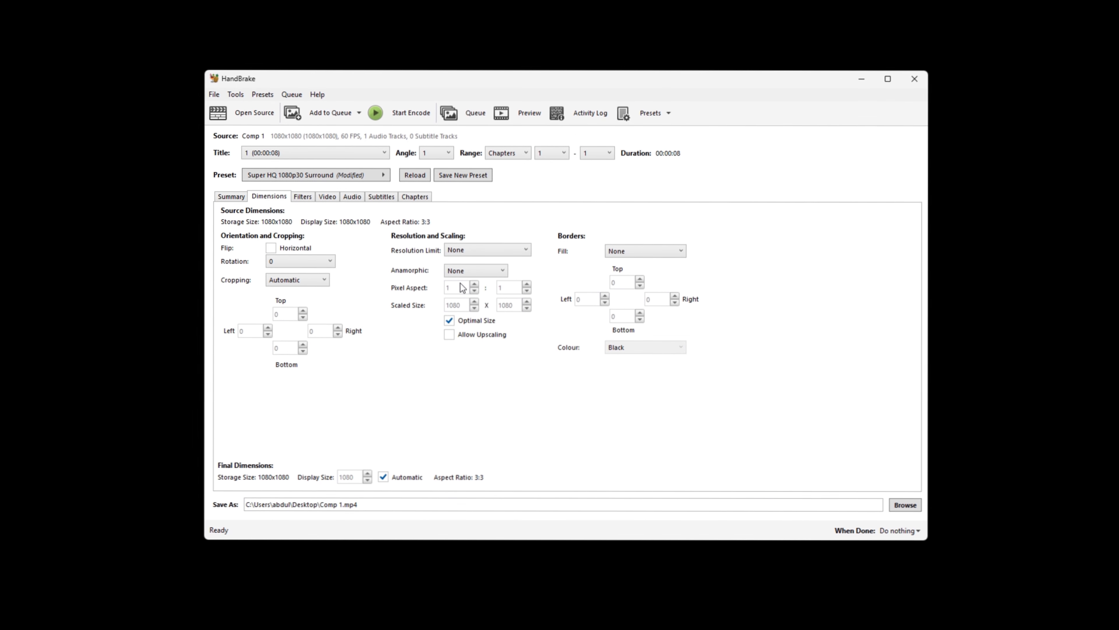
Turn off the Deinterlace and Interlace Detection filters.
left_click(304, 197)
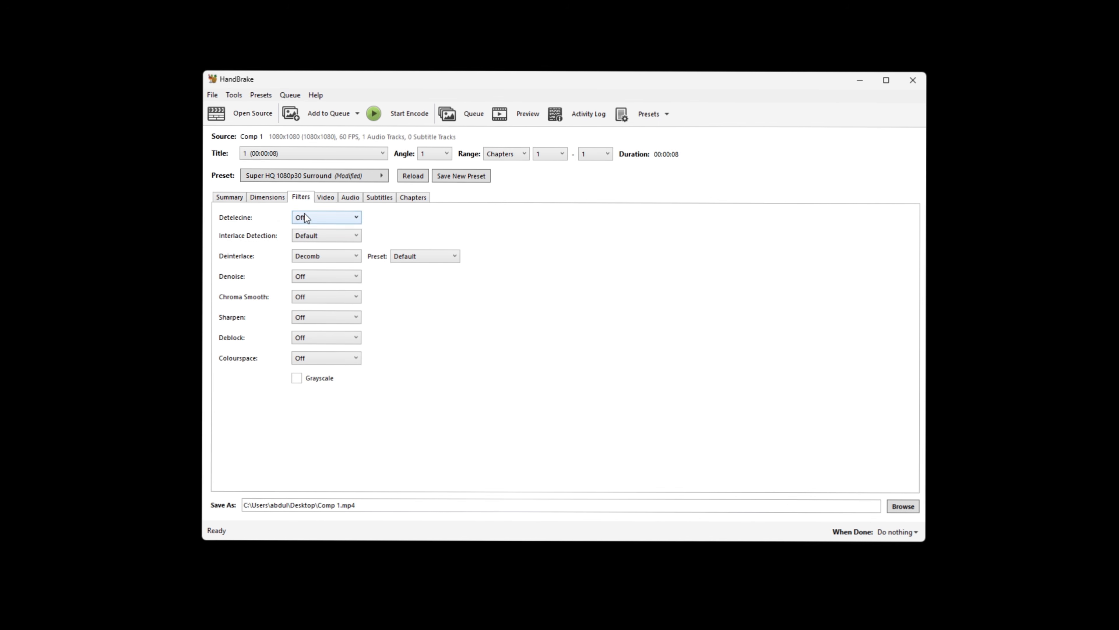
left_click(333, 253)
left_click(326, 269)
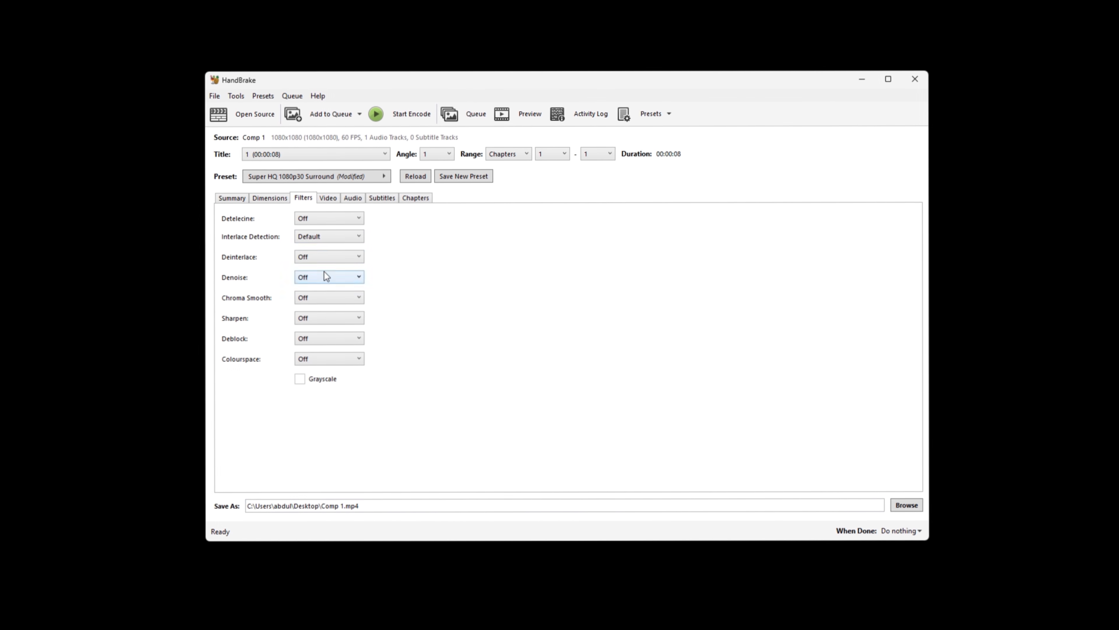
left_click(327, 236)
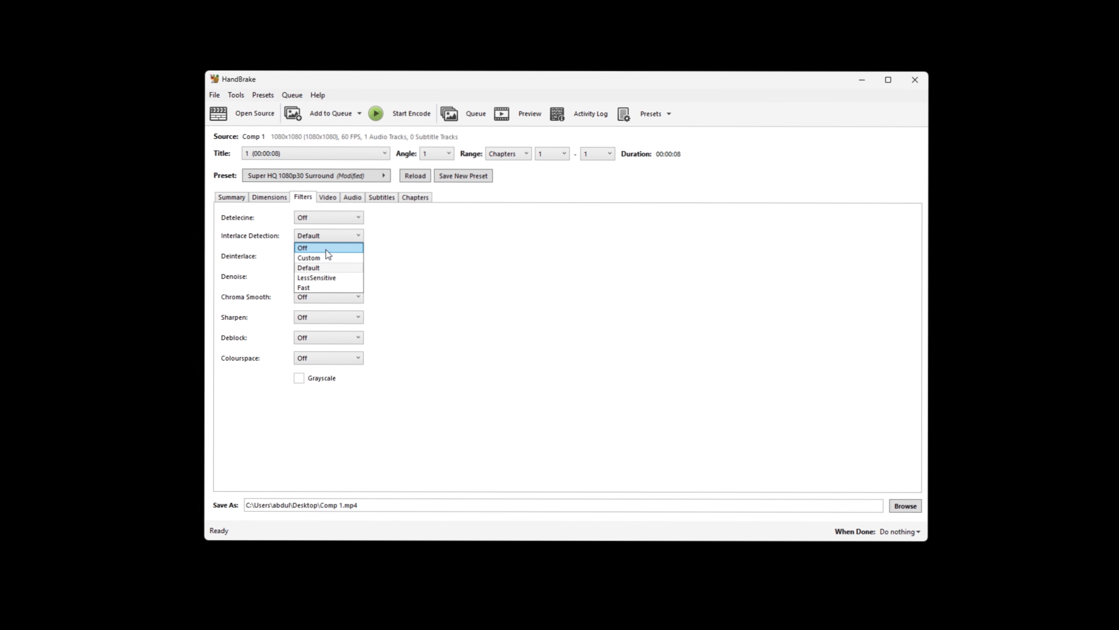
left_click(326, 250)
Set the video framerate to Same as source and the Constant Quality to RF 10.
left_click(327, 199)
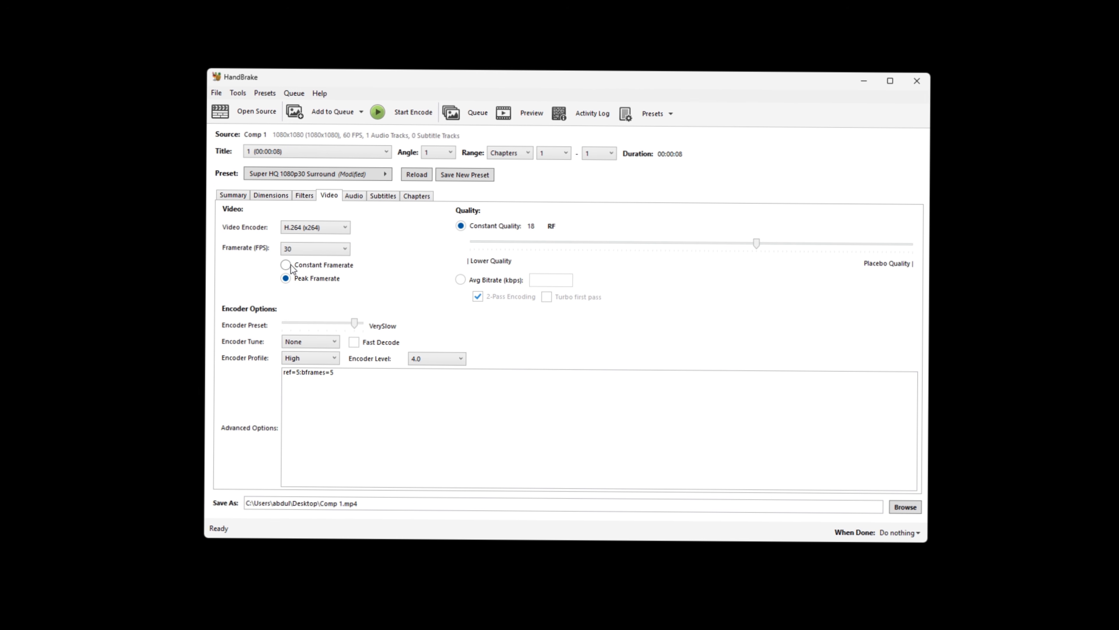
left_click(299, 249)
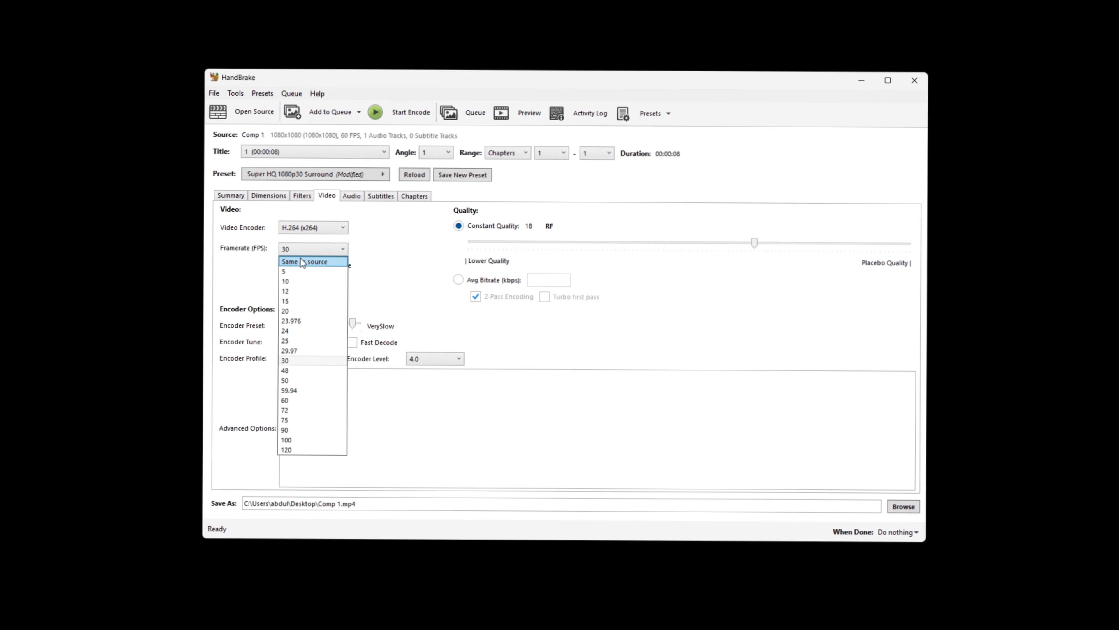
left_click(304, 260)
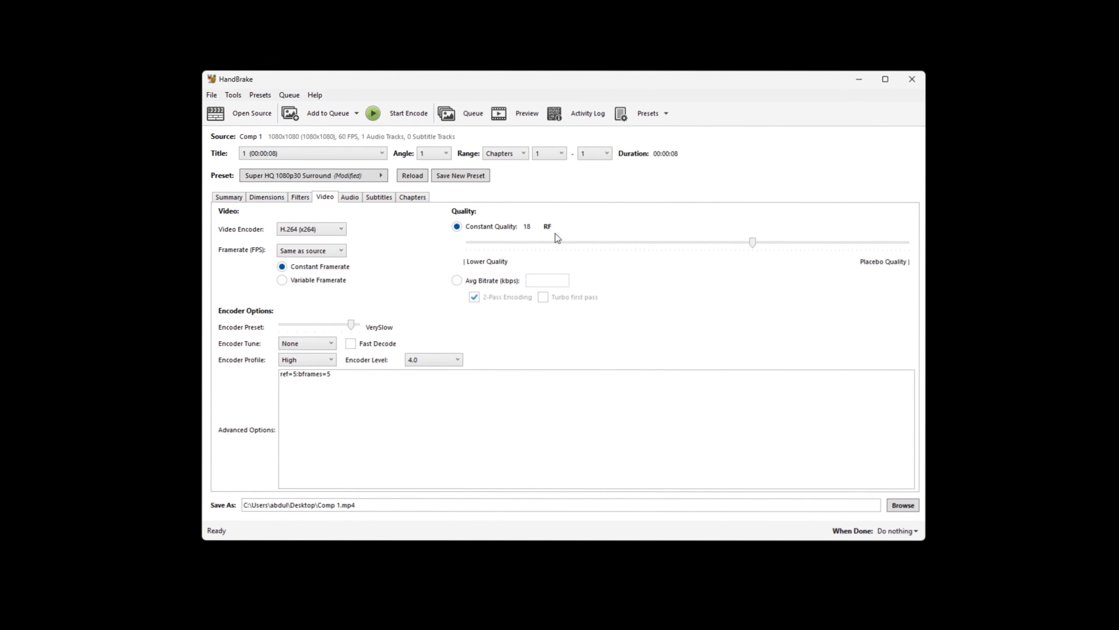
left_click_drag(752, 242, 824, 250)
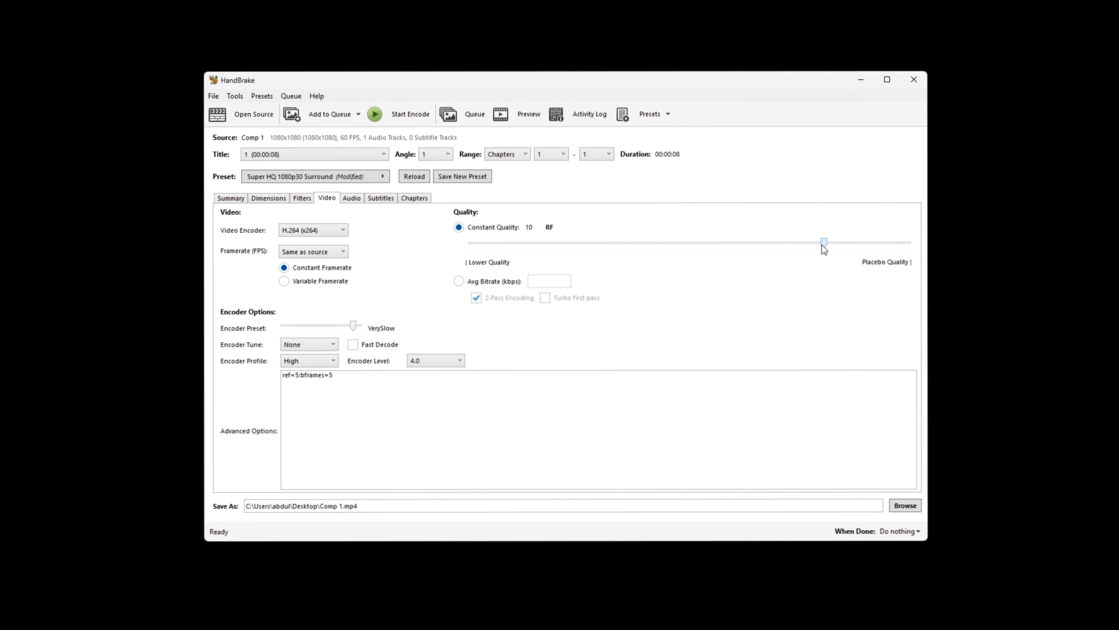
Set the encoder preset to Slow and the encoder level to Auto.
left_click_drag(353, 328, 335, 332)
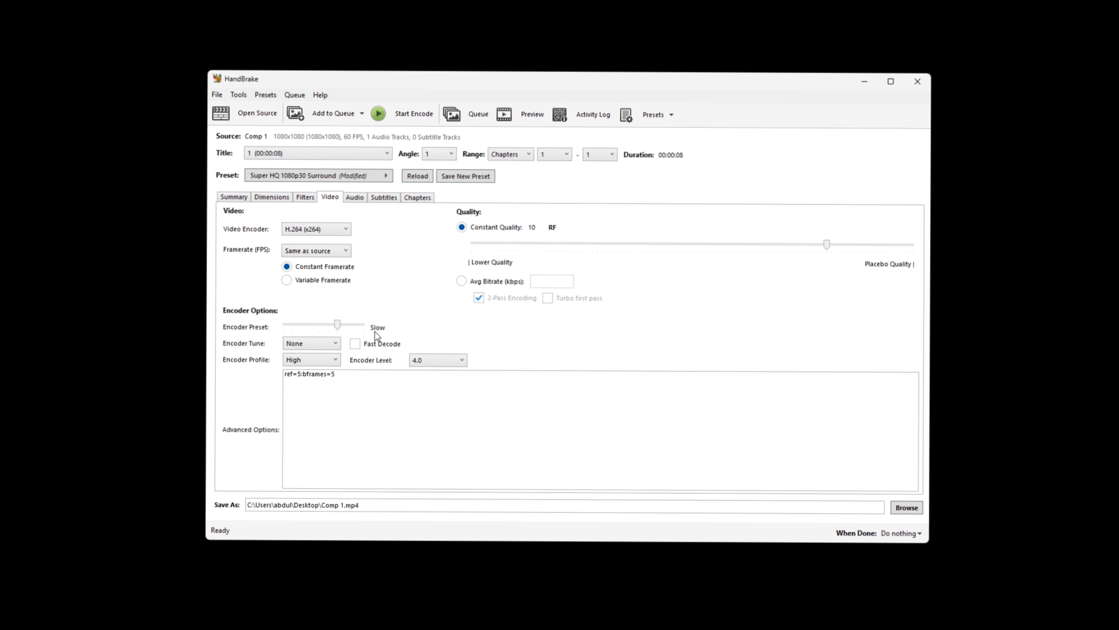
left_click(418, 359)
left_click(421, 369)
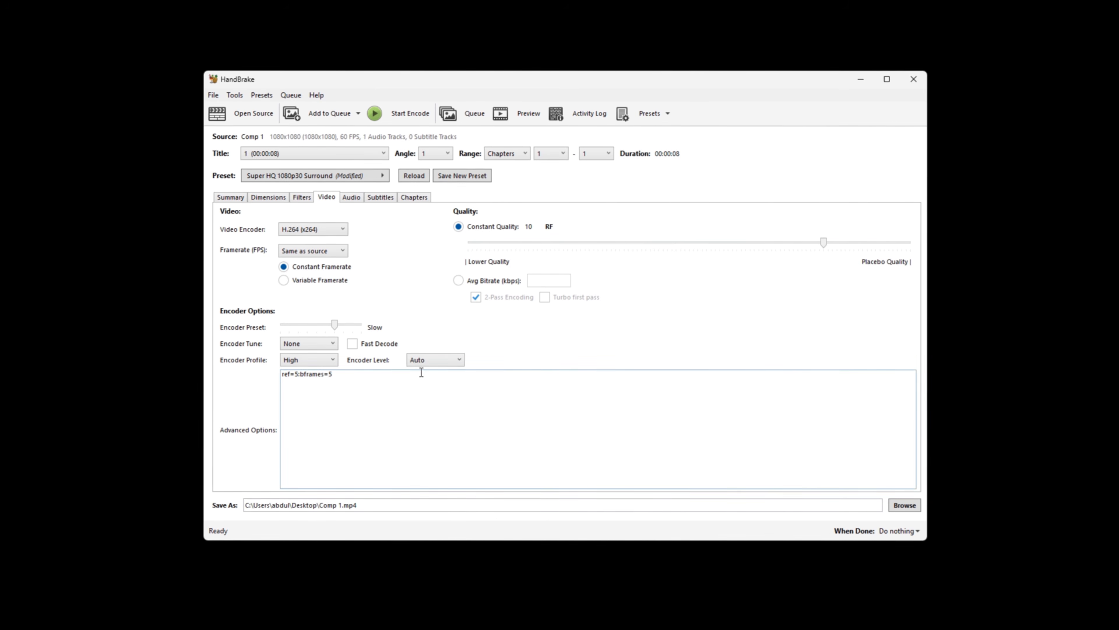
Remove the AC3 audio track and change the bitrate of the remaining AAC track.
left_click(355, 199)
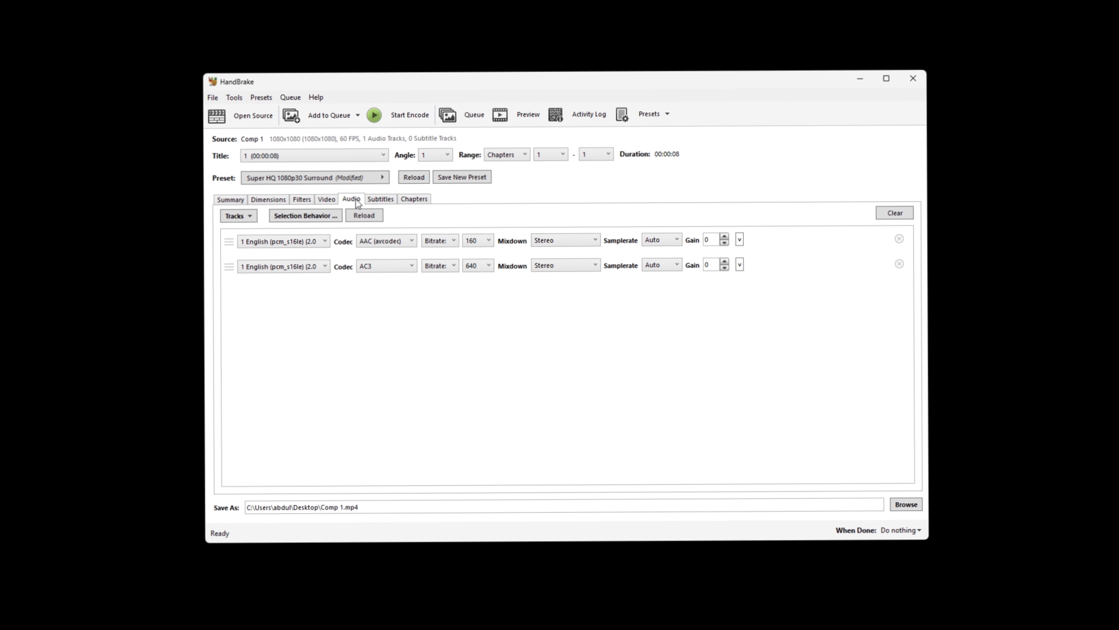
left_click(900, 263)
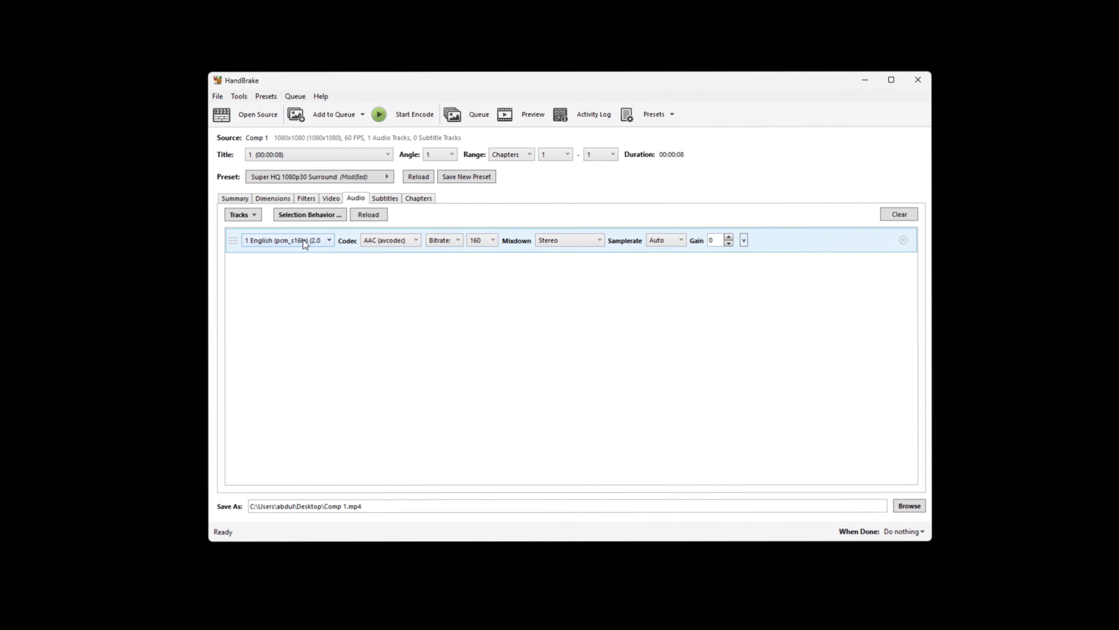
left_click(474, 240)
left_click(488, 335)
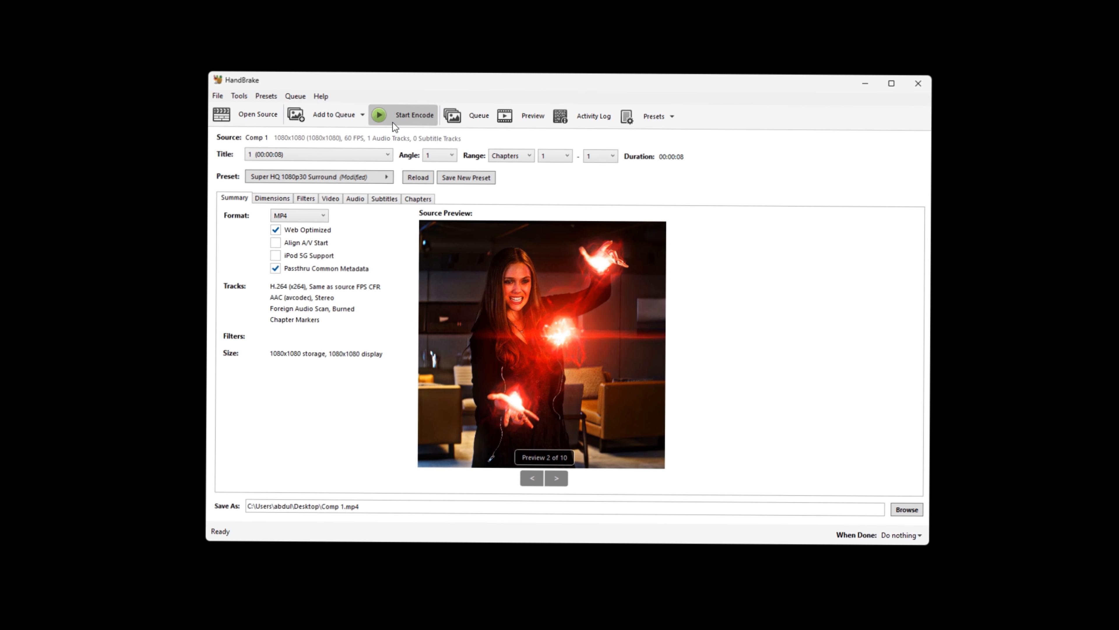
Encode the video to Comp 1.mp4 and save the current settings as a new preset named "edits".
left_click(394, 123)
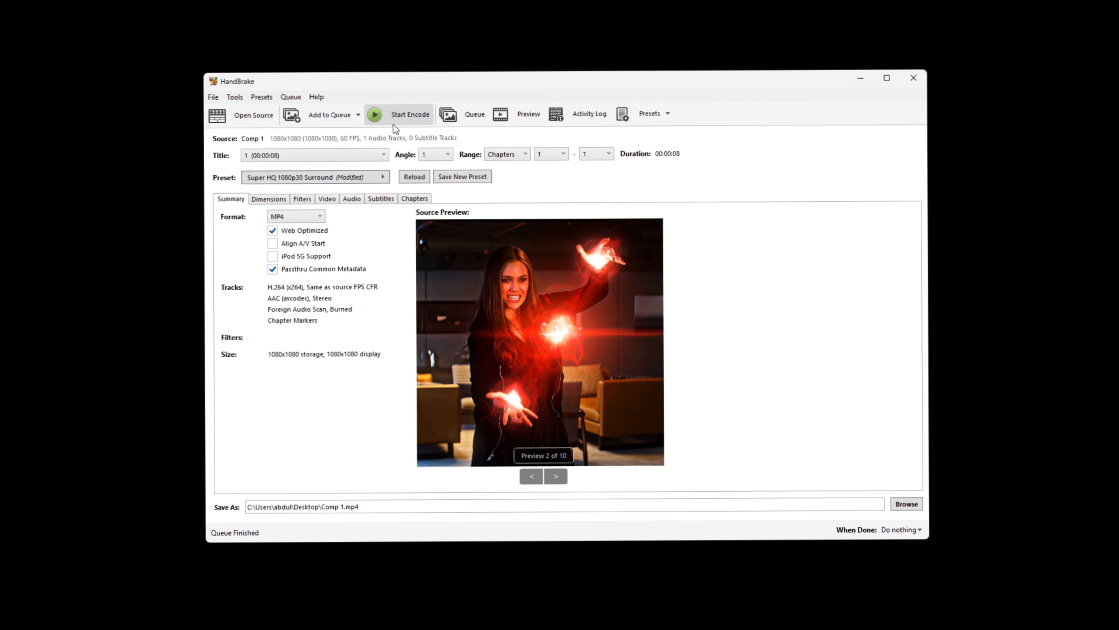
left_click(452, 177)
left_click(528, 247)
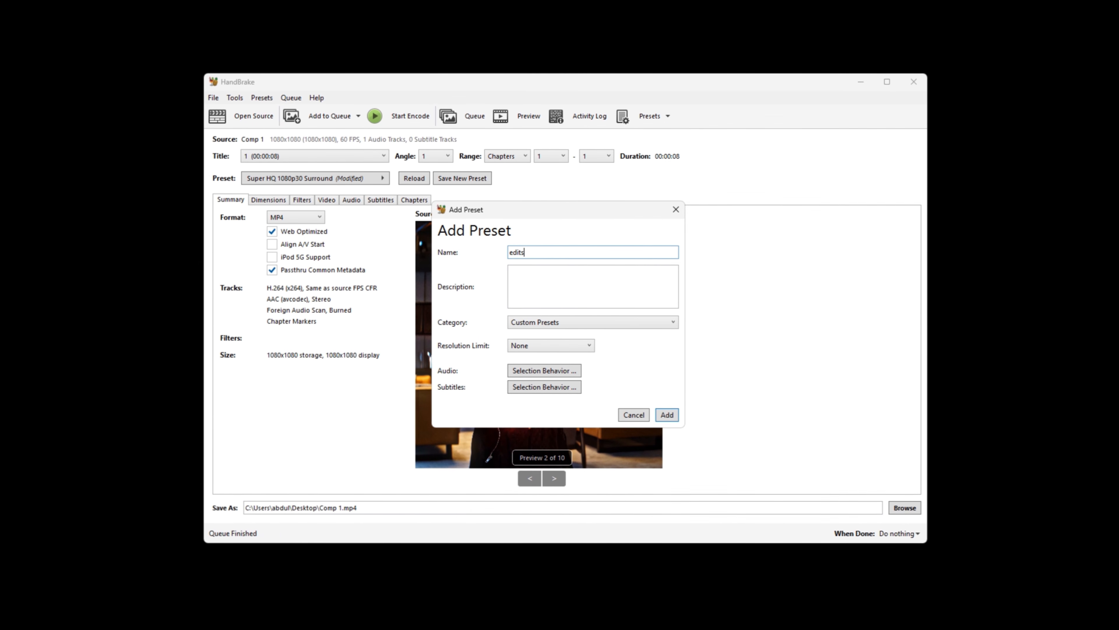
type("edits")
key("Return")
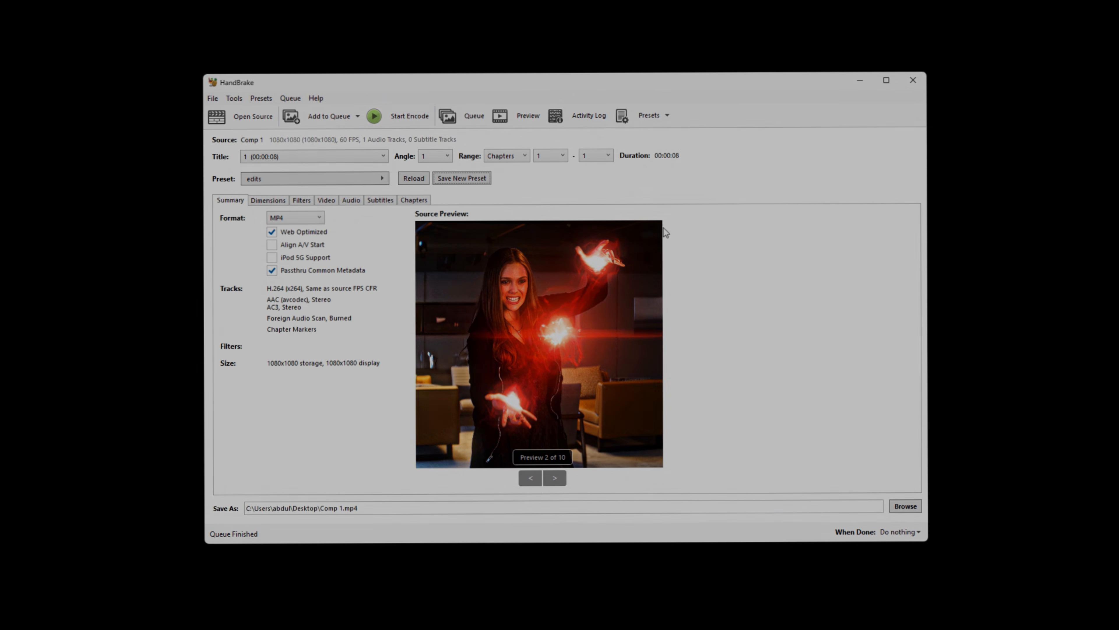